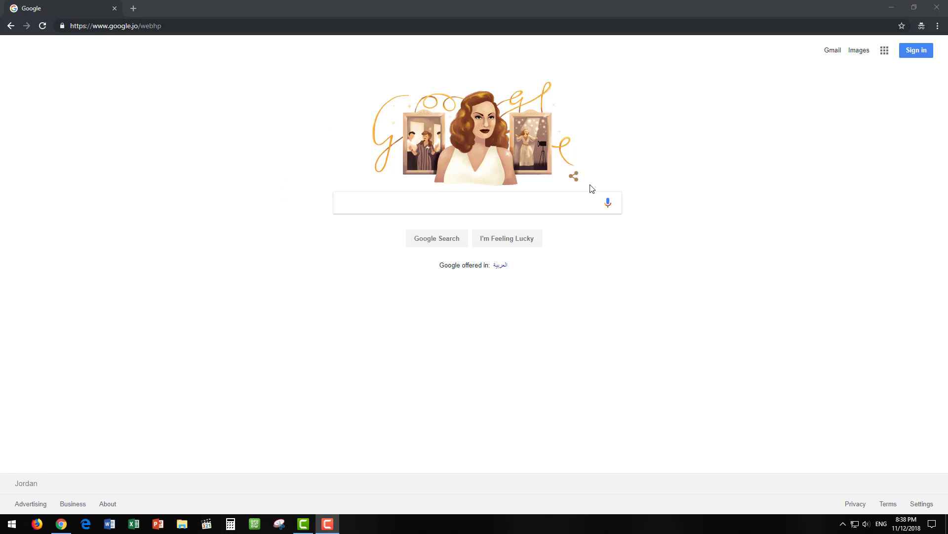
# - Sign in to the Google account with its password and launch Classroom from the Google apps grid
pyautogui.click(915, 52)
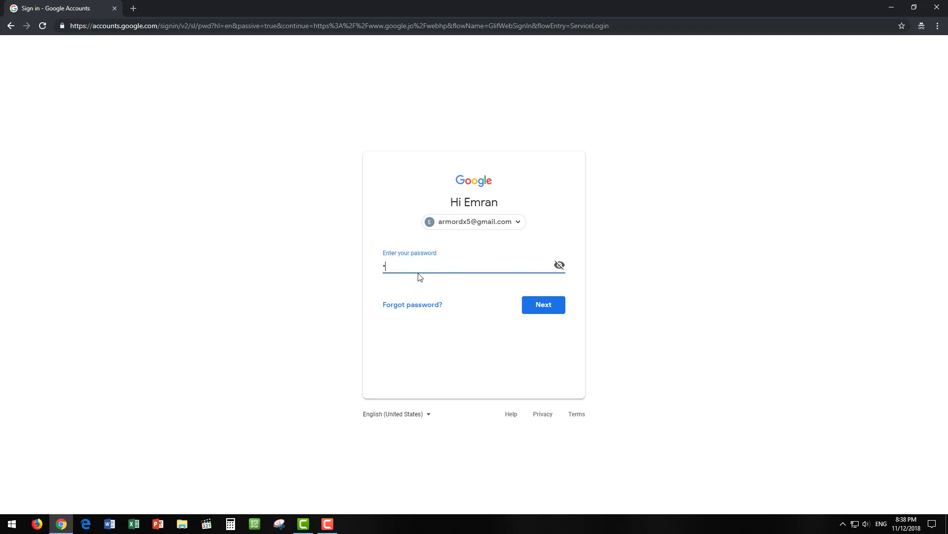
pyautogui.press('Return')
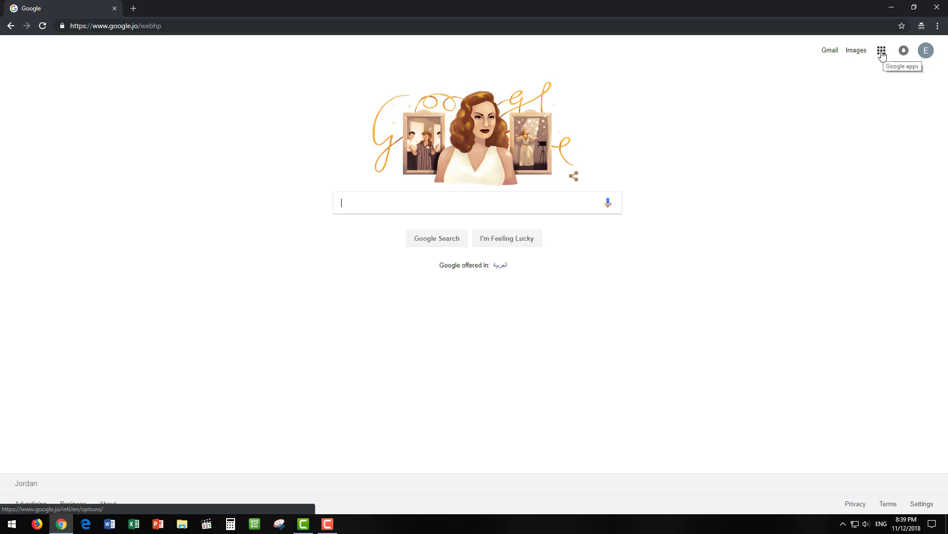
pyautogui.click(882, 51)
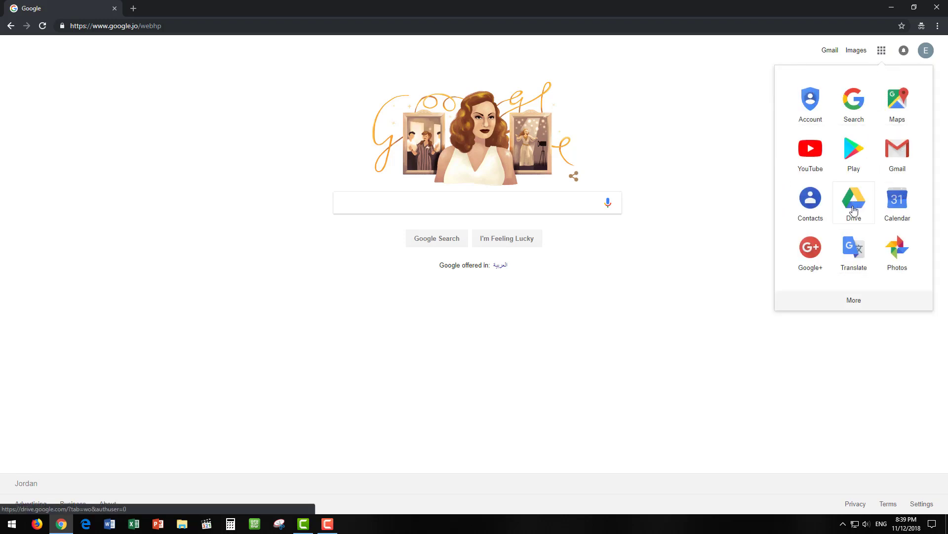
pyautogui.click(856, 301)
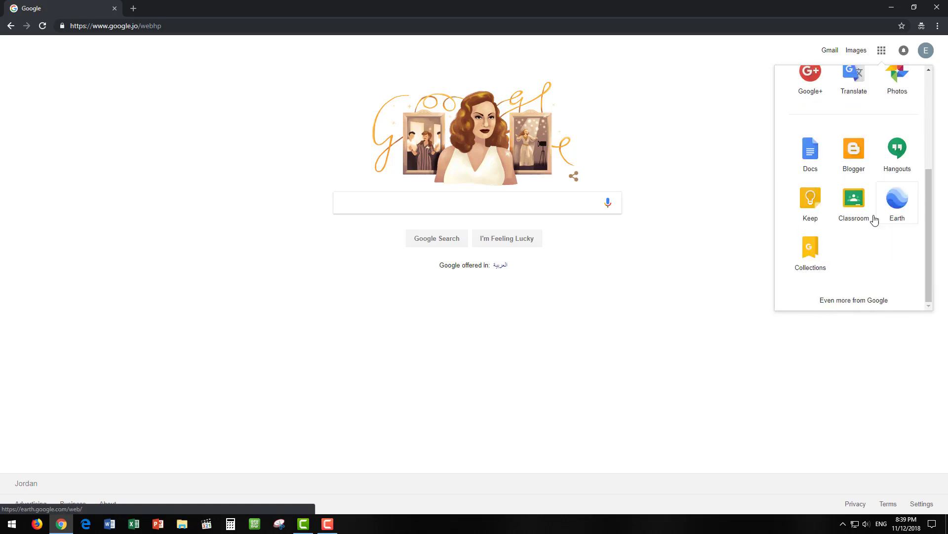
pyautogui.click(850, 206)
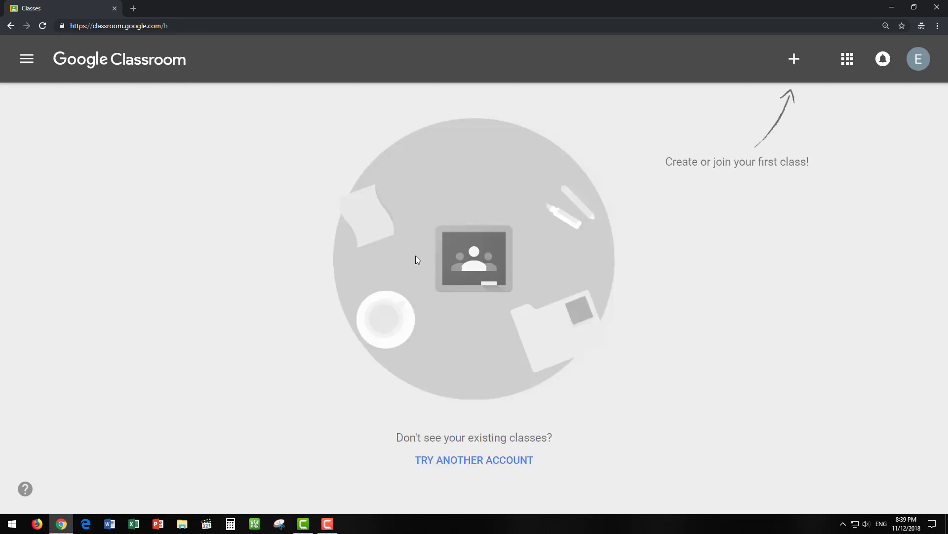
# - Create a new class named 'Test' after acknowledging the school-use notice
pyautogui.click(794, 60)
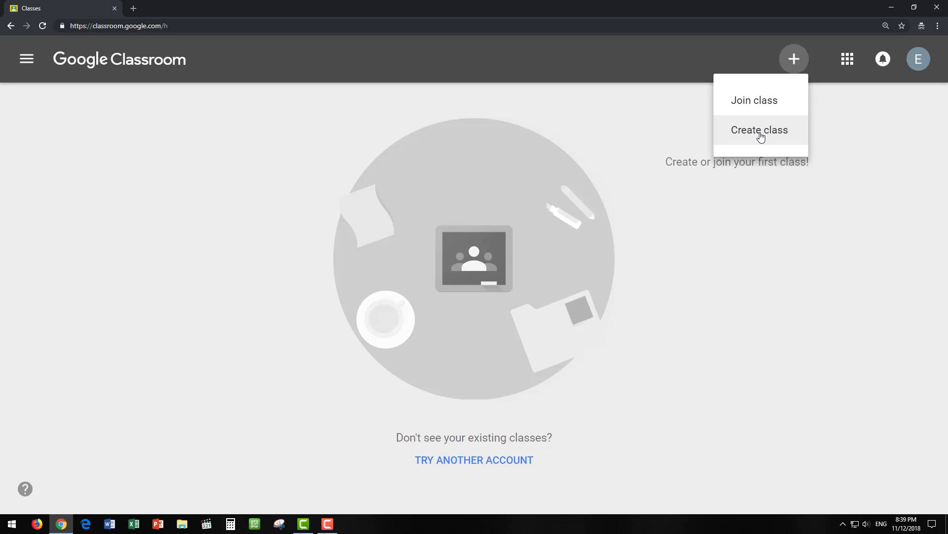
pyautogui.click(761, 136)
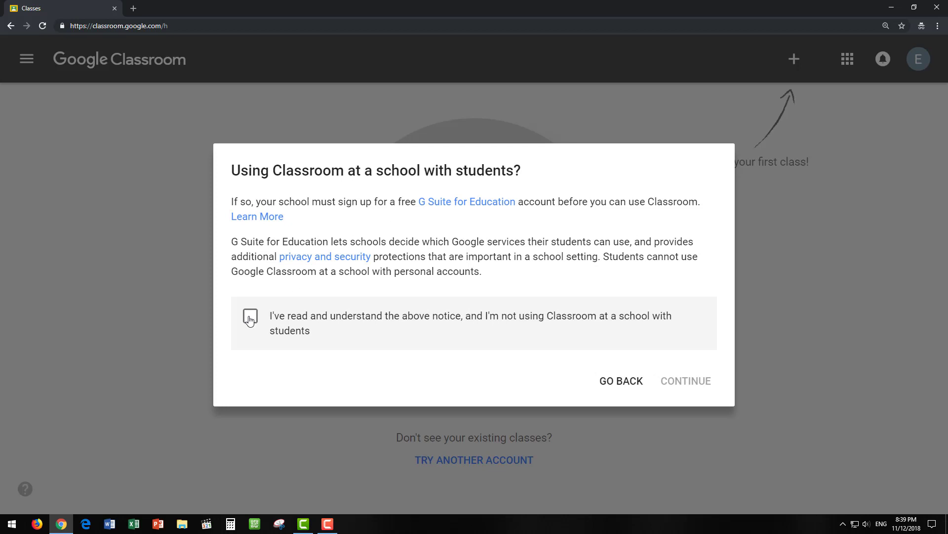
pyautogui.click(250, 318)
pyautogui.click(673, 382)
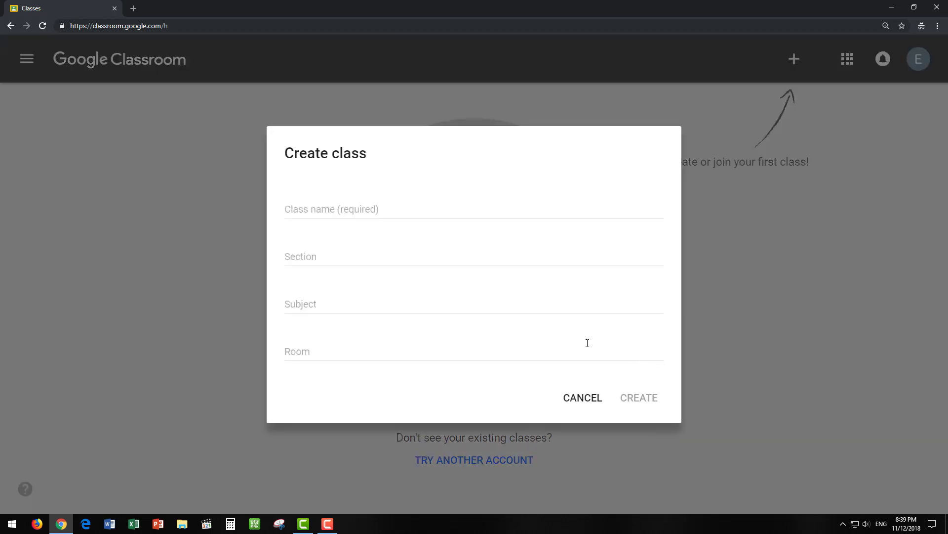
pyautogui.click(383, 204)
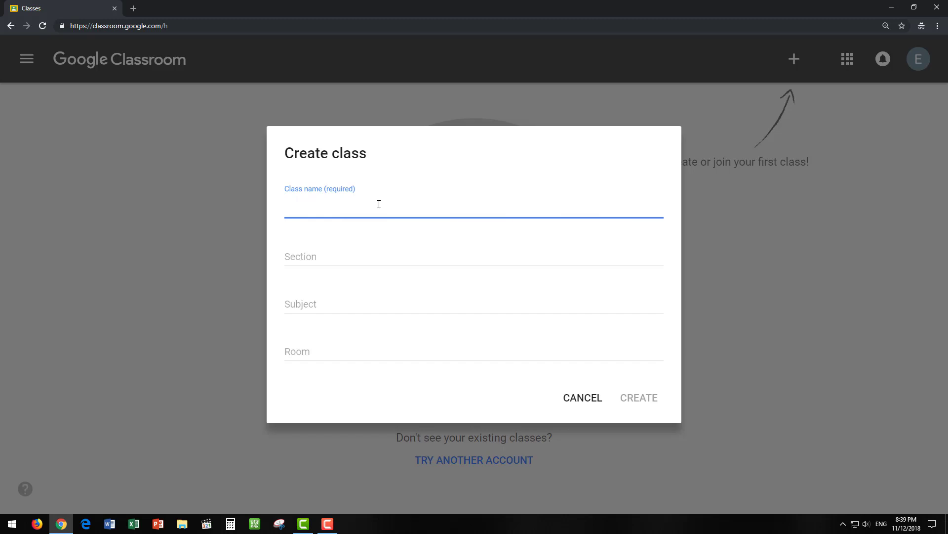
pyautogui.write('Test')
pyautogui.click(637, 400)
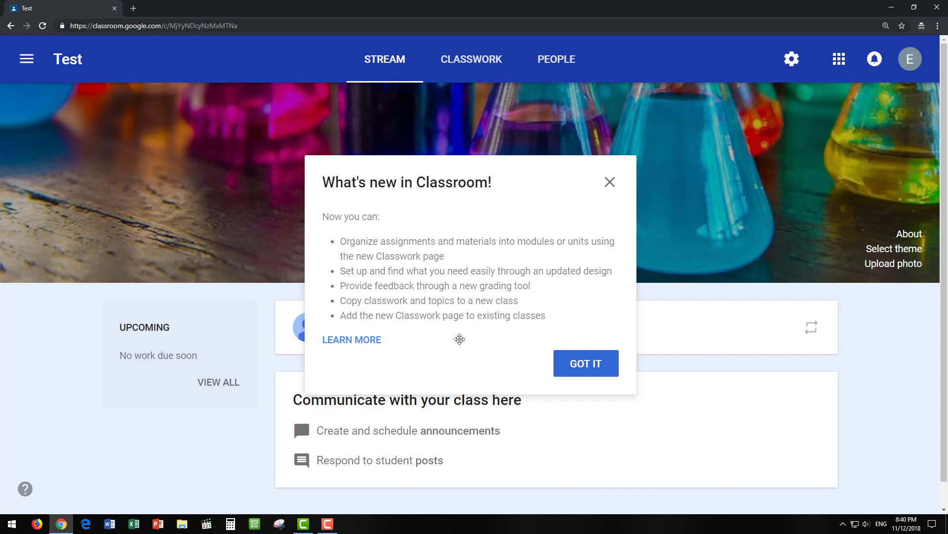
# - Dismiss the 'What's new in Classroom!' notice on the Test stream
pyautogui.click(610, 184)
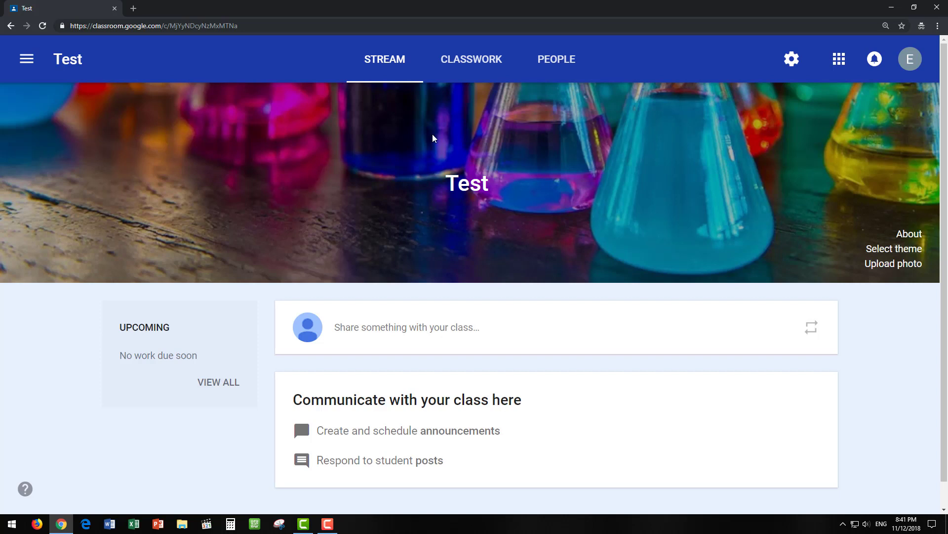
# - Apply the colourful candy image from the theme gallery as the Test class banner
pyautogui.click(884, 249)
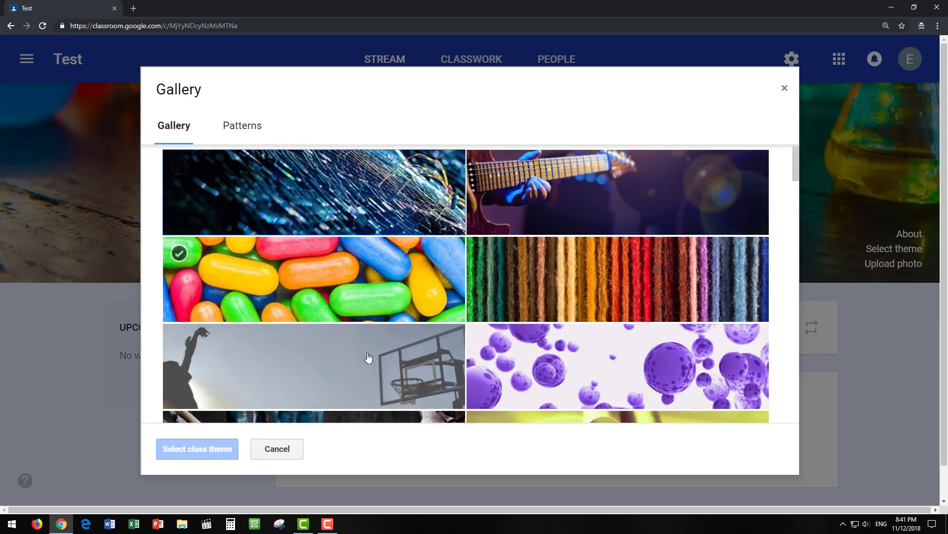
pyautogui.click(334, 261)
pyautogui.click(179, 457)
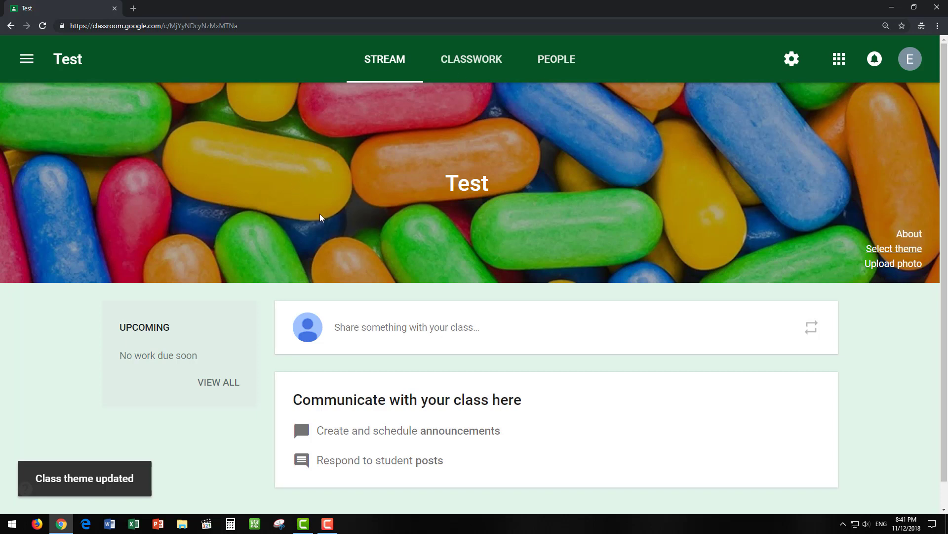
pyautogui.scroll(-1, 402, 358)
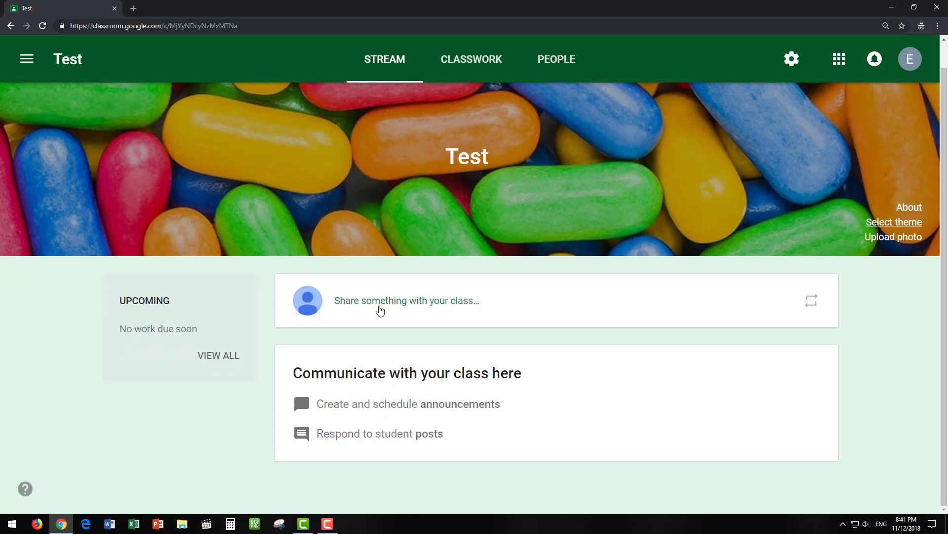
# - Draft an announcement to all students reading 'text', dismissing the scheduling tip
pyautogui.click(413, 308)
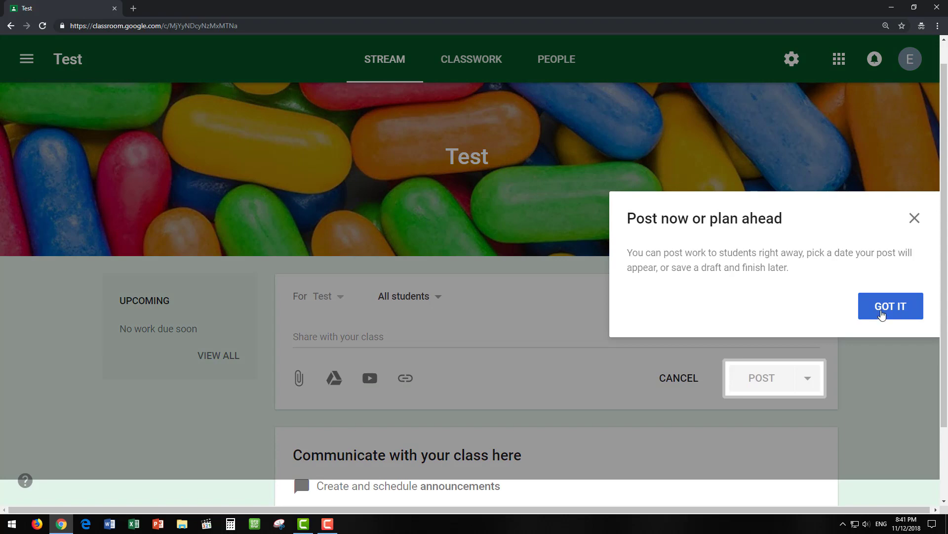
pyautogui.click(881, 312)
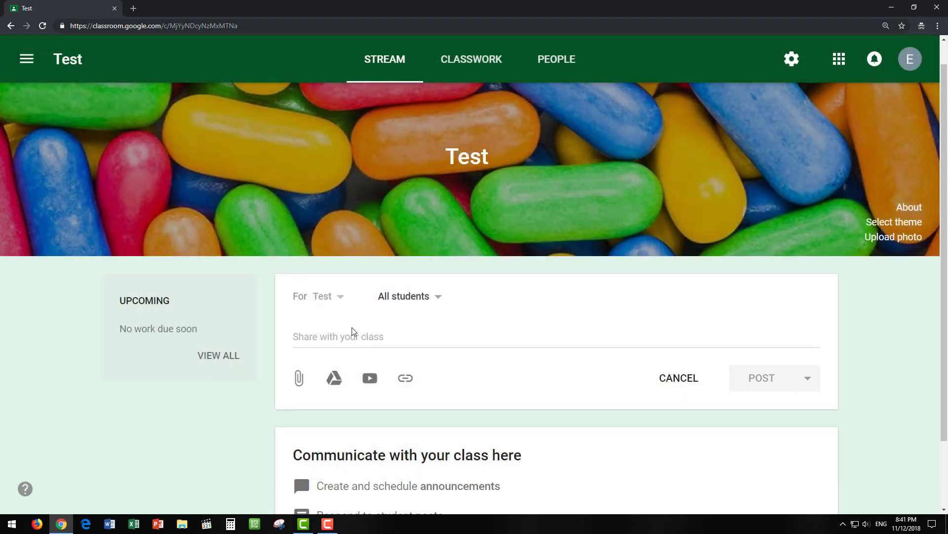
pyautogui.click(312, 340)
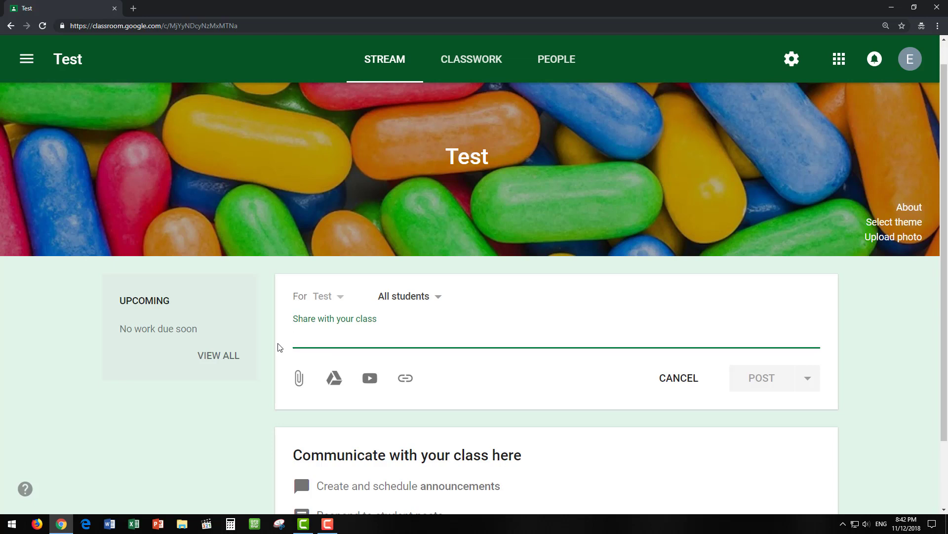
pyautogui.write('text')
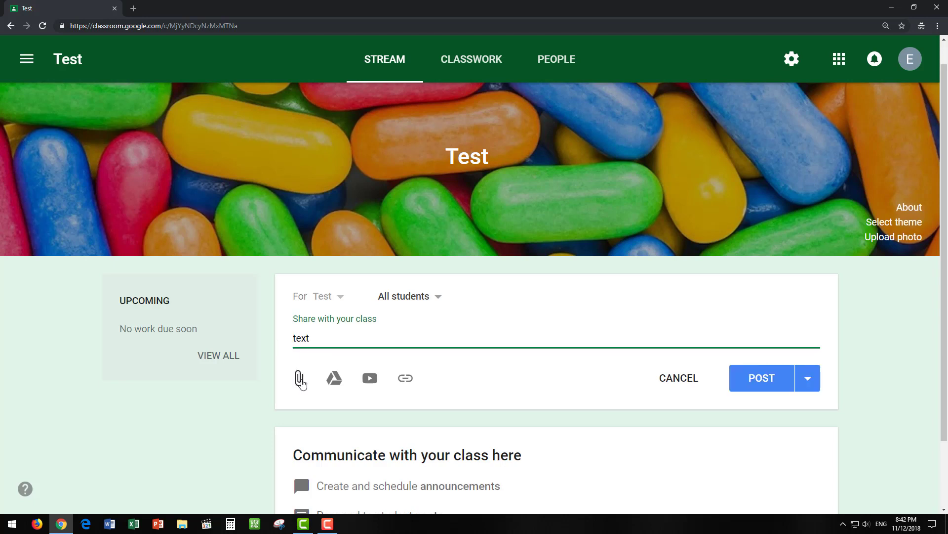
pyautogui.click(300, 379)
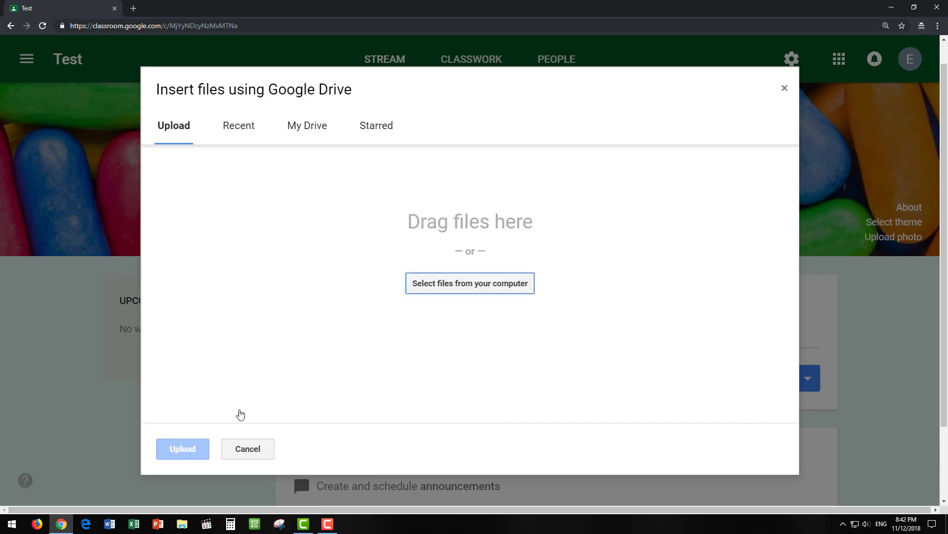
# - Upload Aquifer Proporities.pdf from the computer as an attachment to the draft post
pyautogui.click(476, 290)
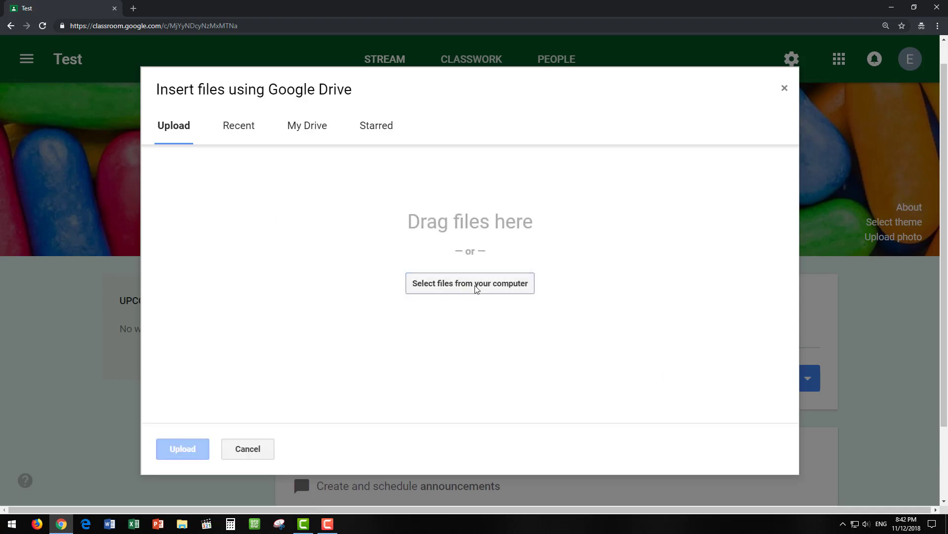
pyautogui.click(381, 205)
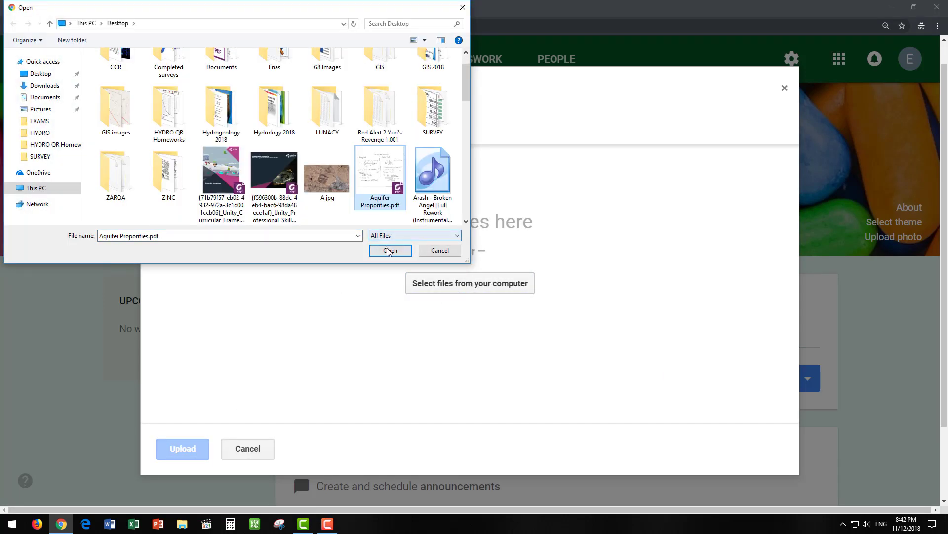
pyautogui.click(389, 250)
pyautogui.click(191, 450)
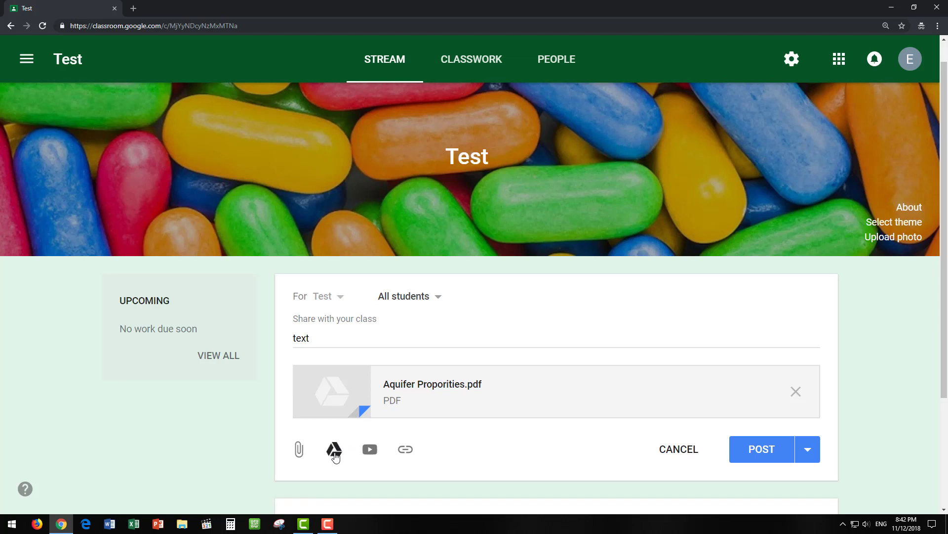
pyautogui.click(370, 450)
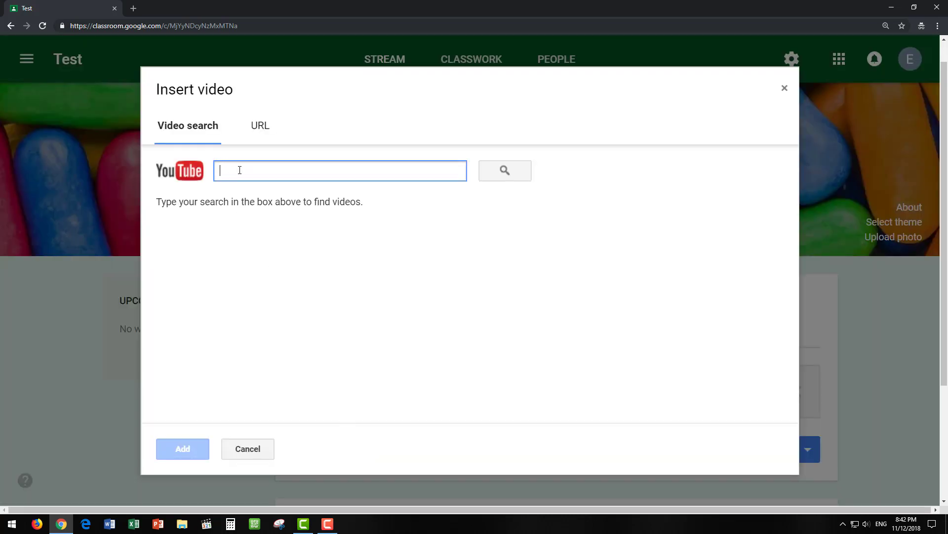
pyautogui.click(257, 130)
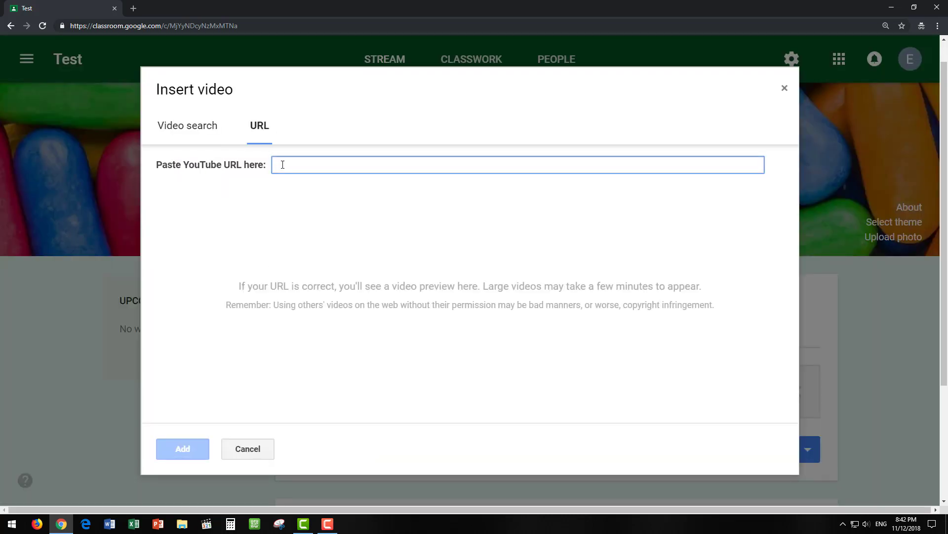
pyautogui.click(255, 452)
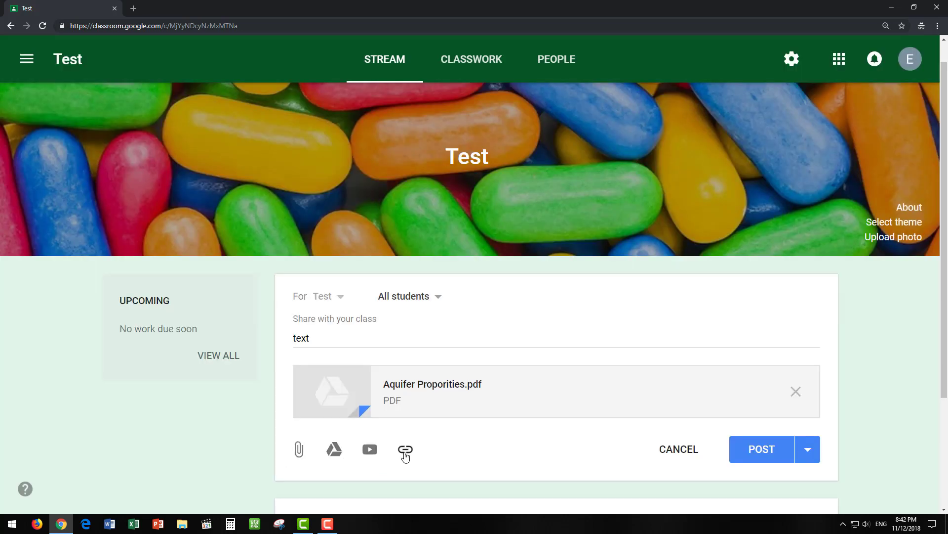
pyautogui.click(405, 453)
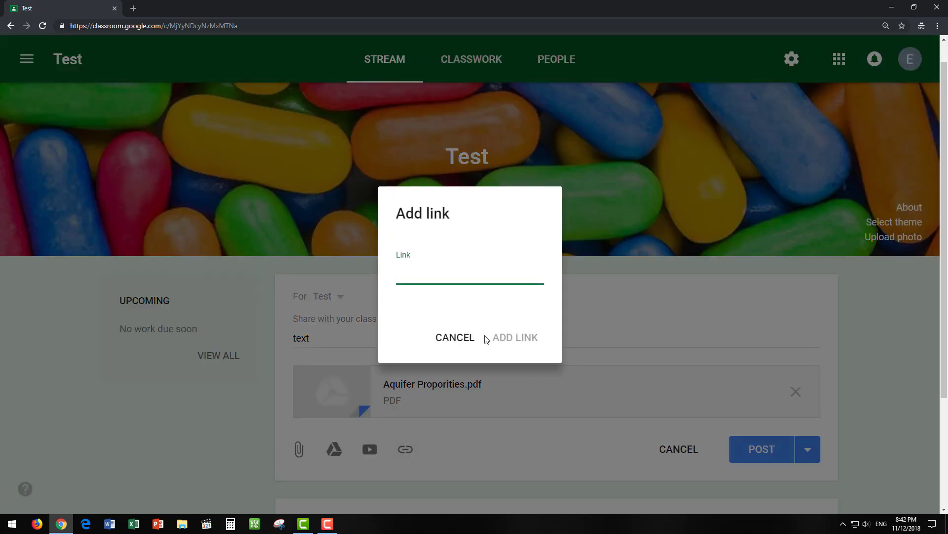
pyautogui.click(464, 338)
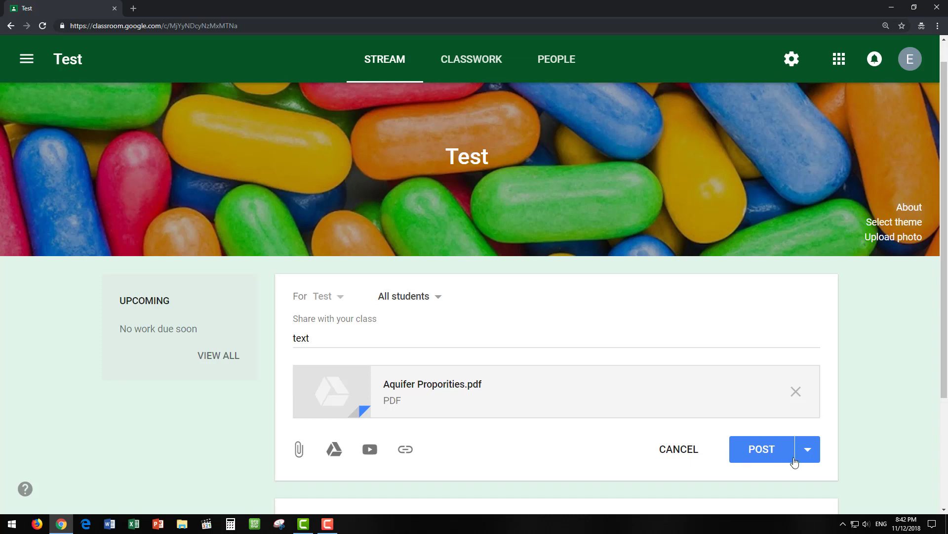
# - Post the 'text' announcement with the Aquifer Proporities.pdf attachment to the Test stream
pyautogui.click(804, 451)
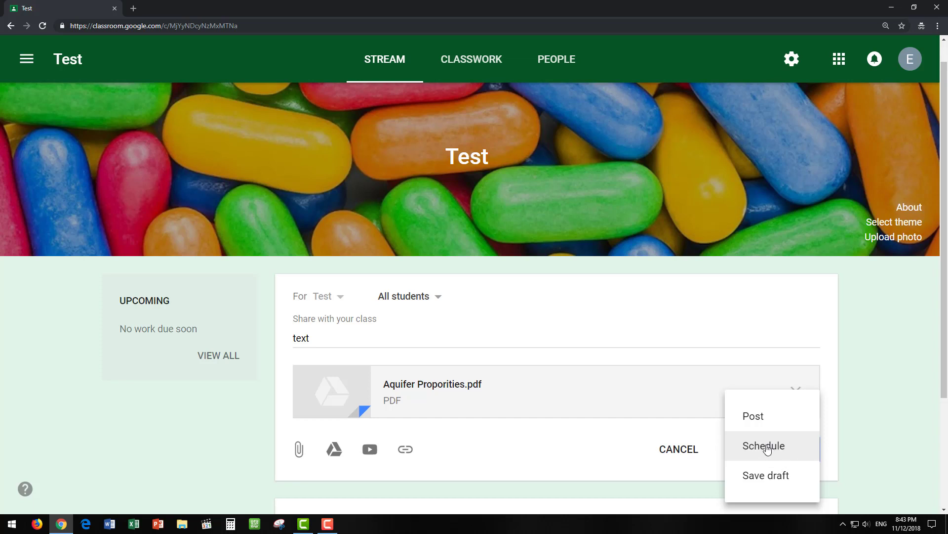
pyautogui.click(857, 415)
pyautogui.click(750, 448)
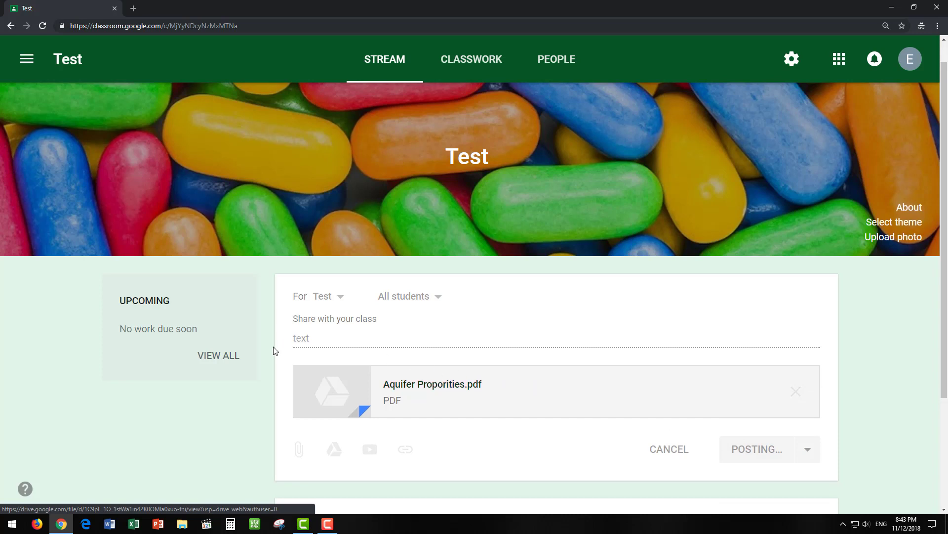
pyautogui.scroll(-2, 410, 390)
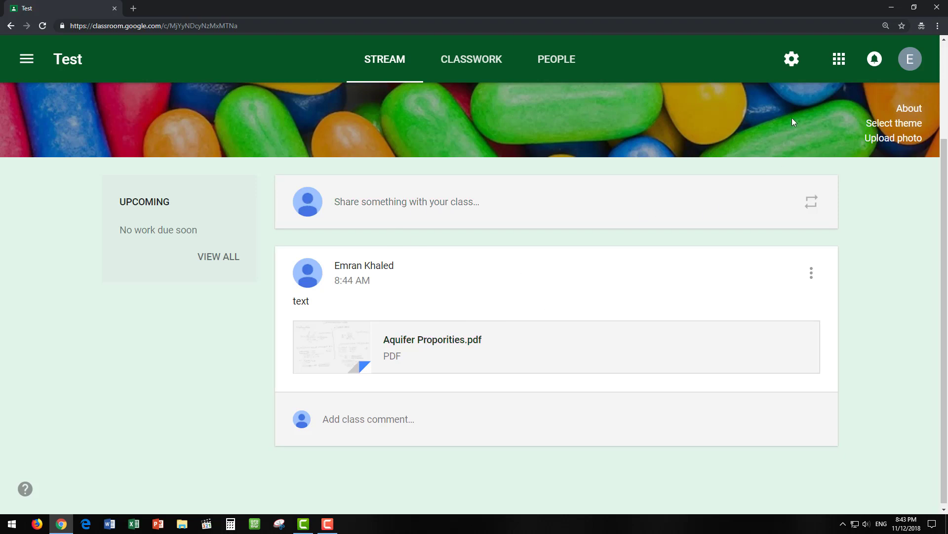
pyautogui.click(792, 60)
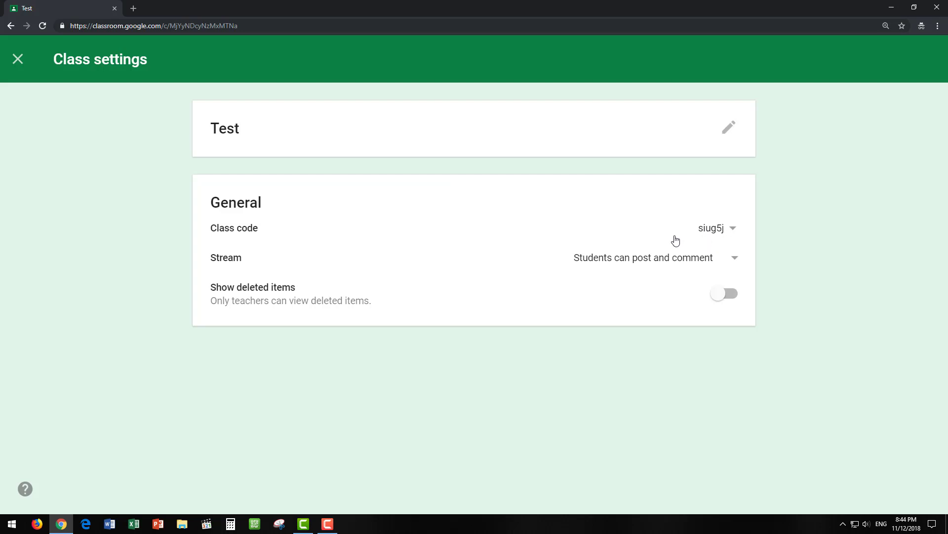
# - Leave class settings for the Classwork page, dismissing the Create Materials tip, and open CREATE
pyautogui.click(17, 60)
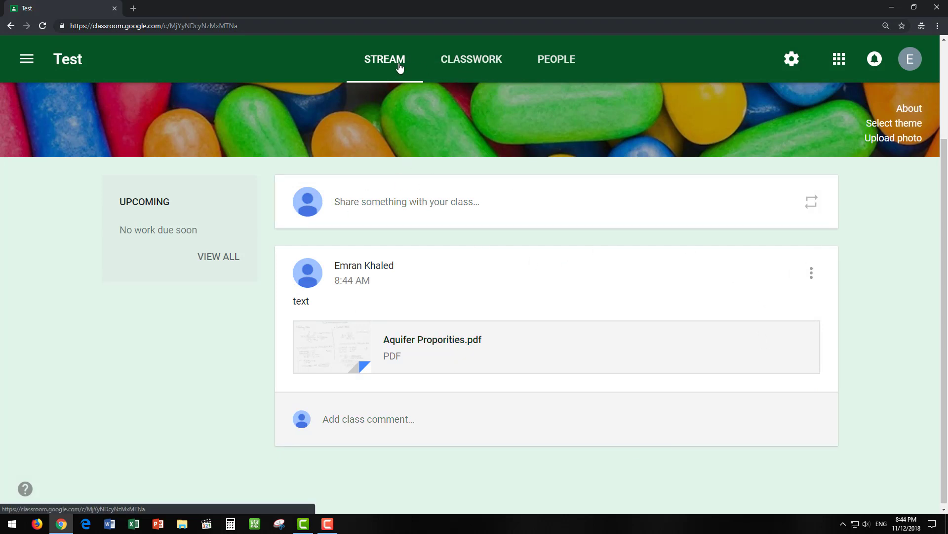
pyautogui.click(458, 61)
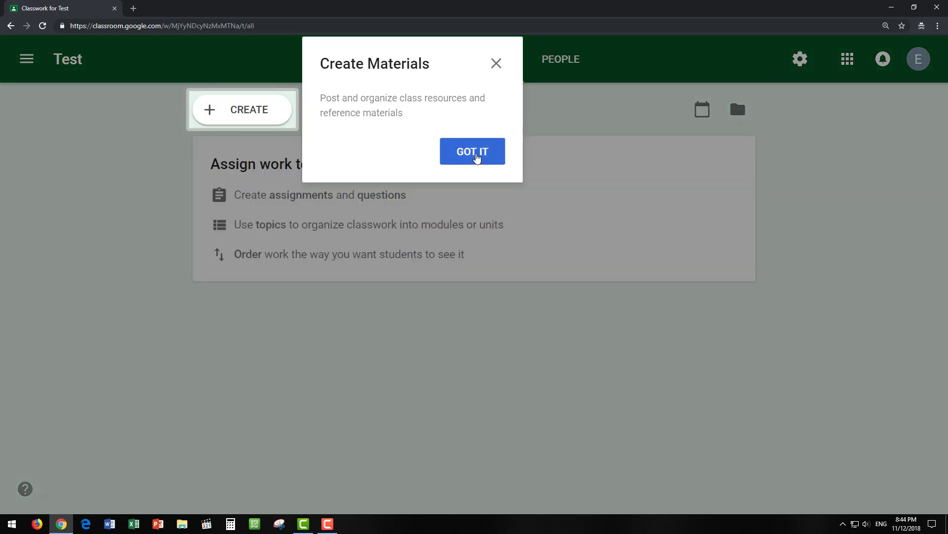
pyautogui.click(474, 152)
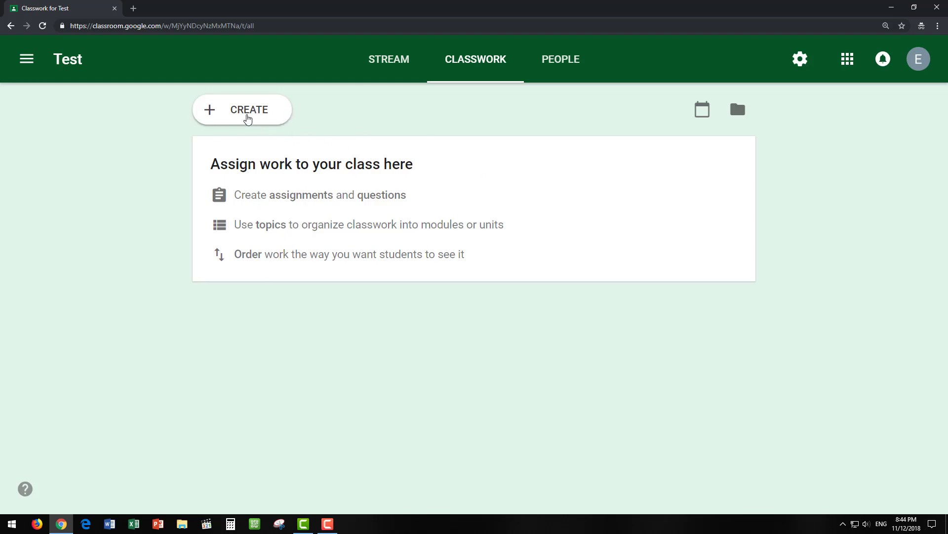
pyautogui.click(248, 116)
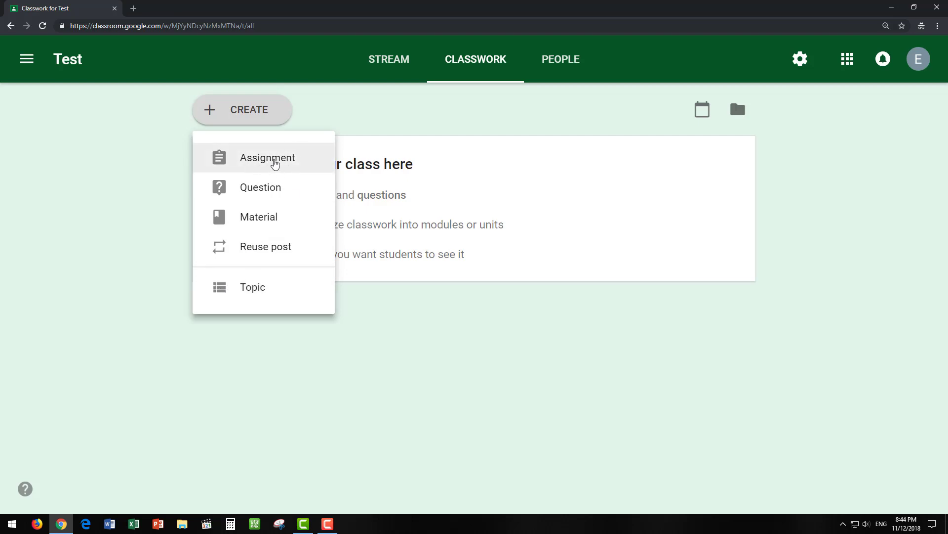
# - Start an assignment titled 'Assignment 1' worth 5 points and open its due-date calendar
pyautogui.click(274, 163)
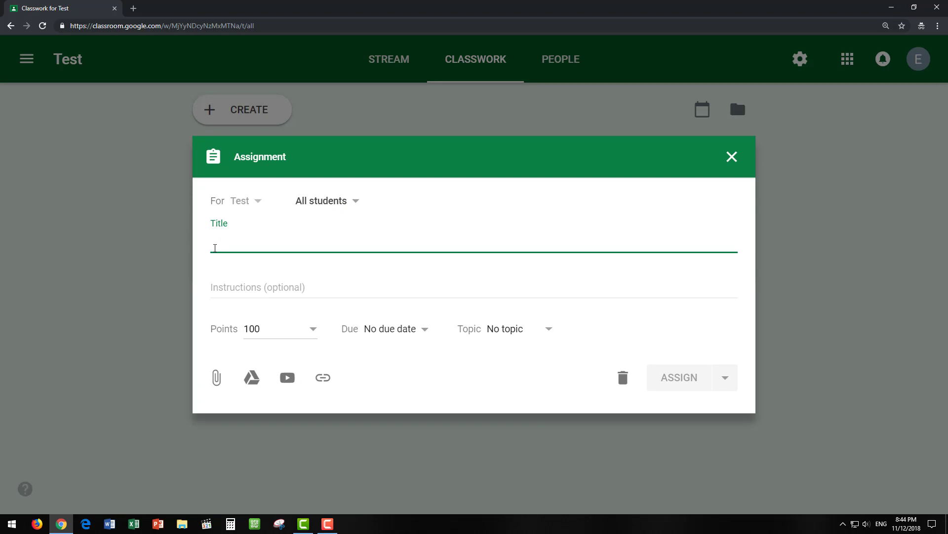
pyautogui.write('As')
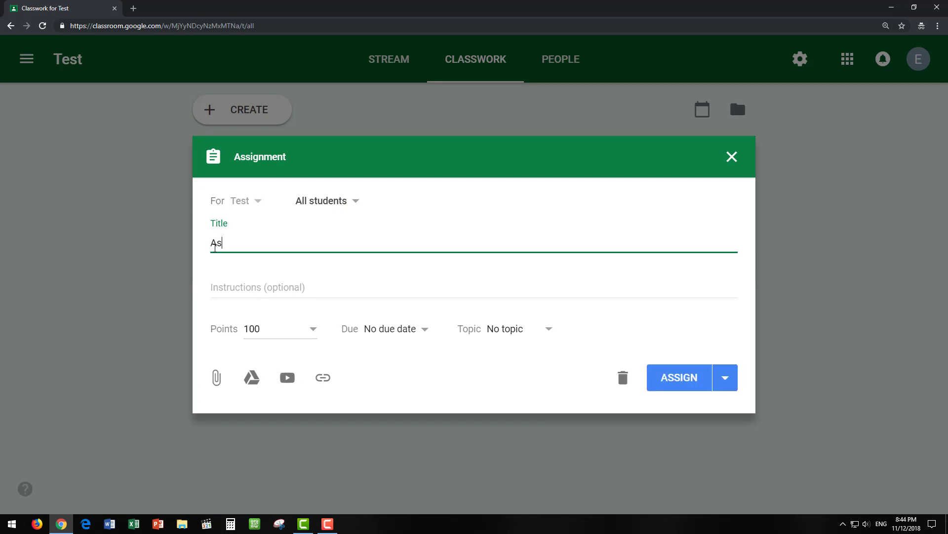
pyautogui.write('signment 1')
pyautogui.click(246, 286)
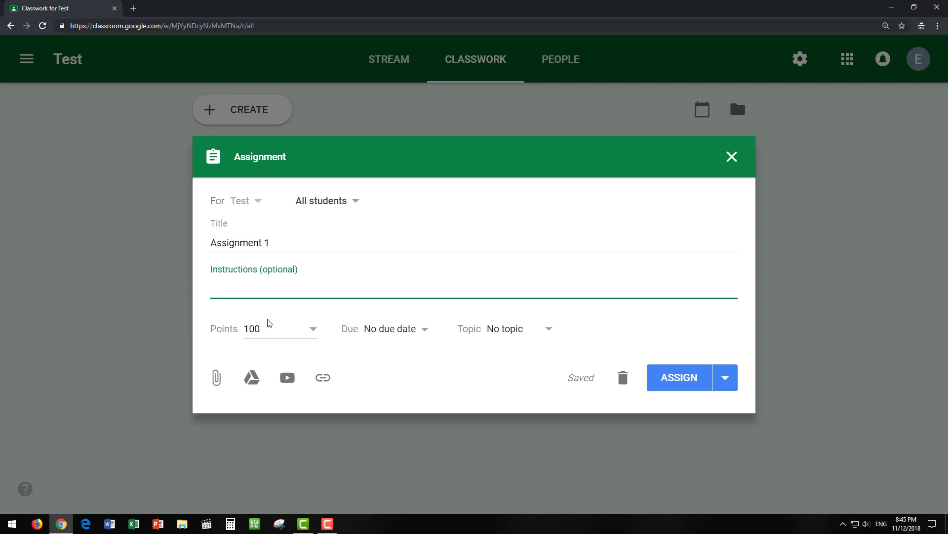
pyautogui.click(313, 330)
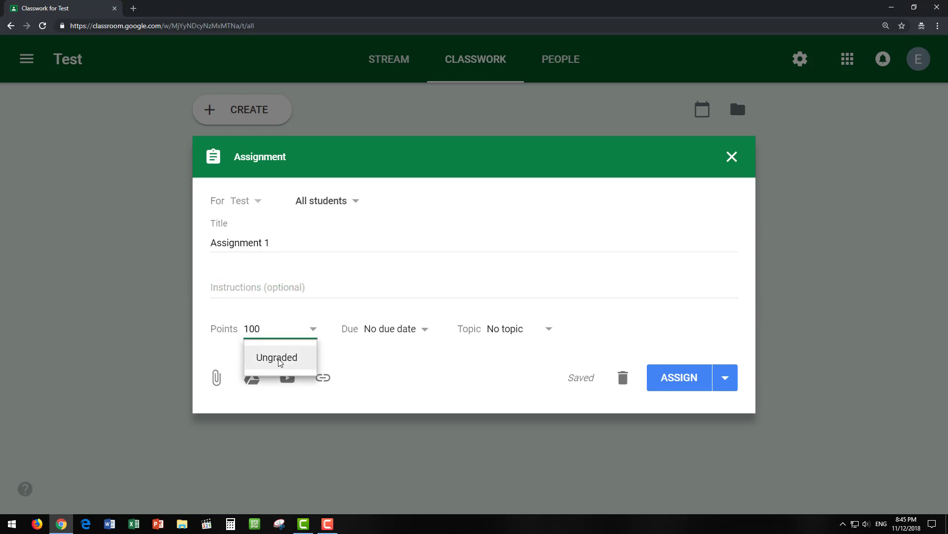
pyautogui.doubleClick(263, 330)
pyautogui.write('5')
pyautogui.click(374, 359)
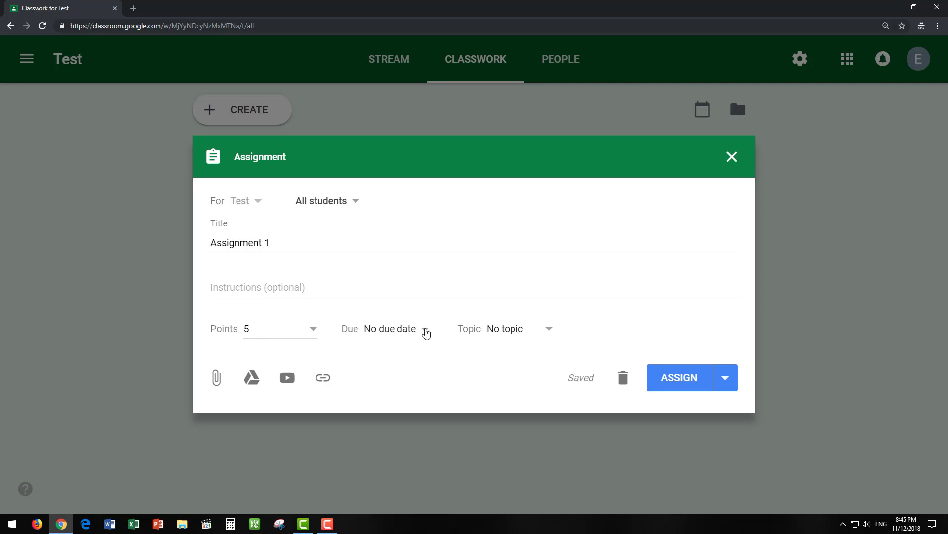
pyautogui.click(425, 334)
pyautogui.click(513, 387)
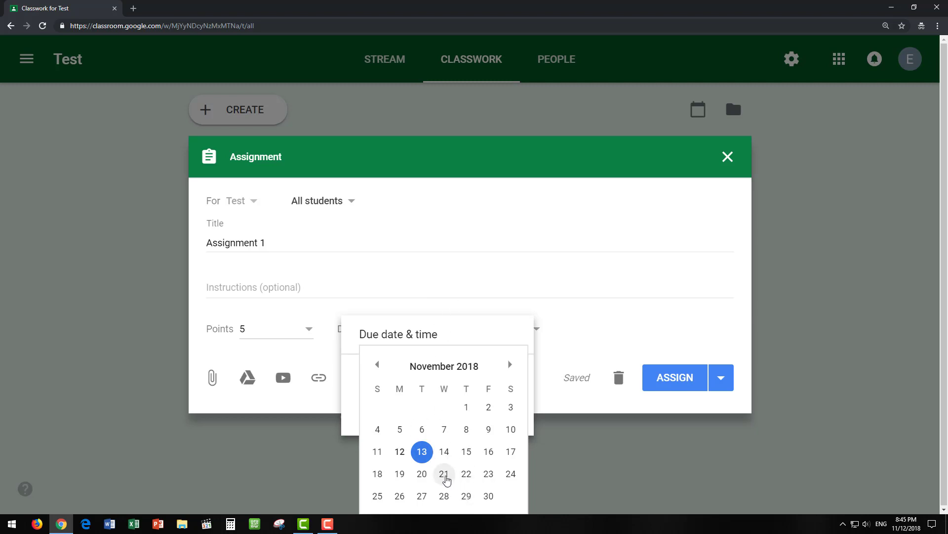
# - Set Assignment 1 due Nov 21, add the instructions 'AA', and assign it
pyautogui.click(444, 473)
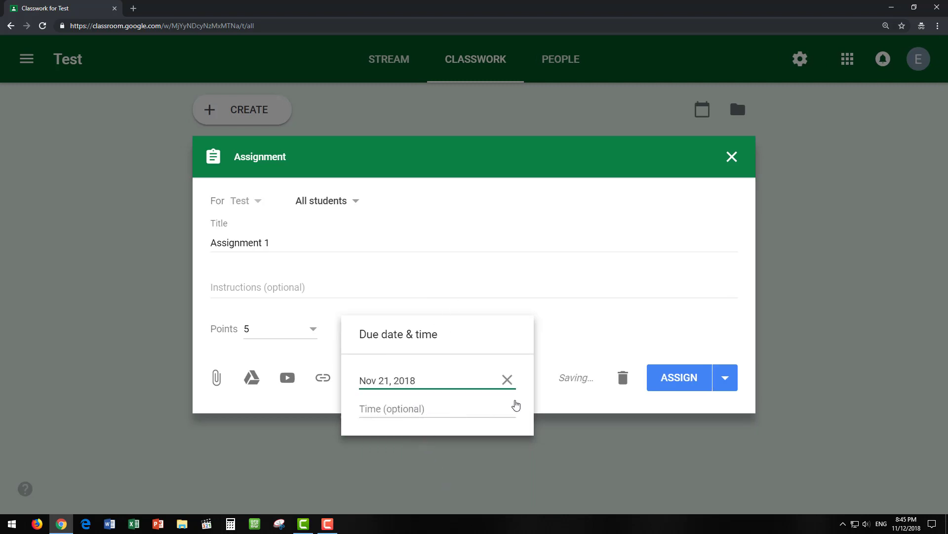
pyautogui.click(577, 354)
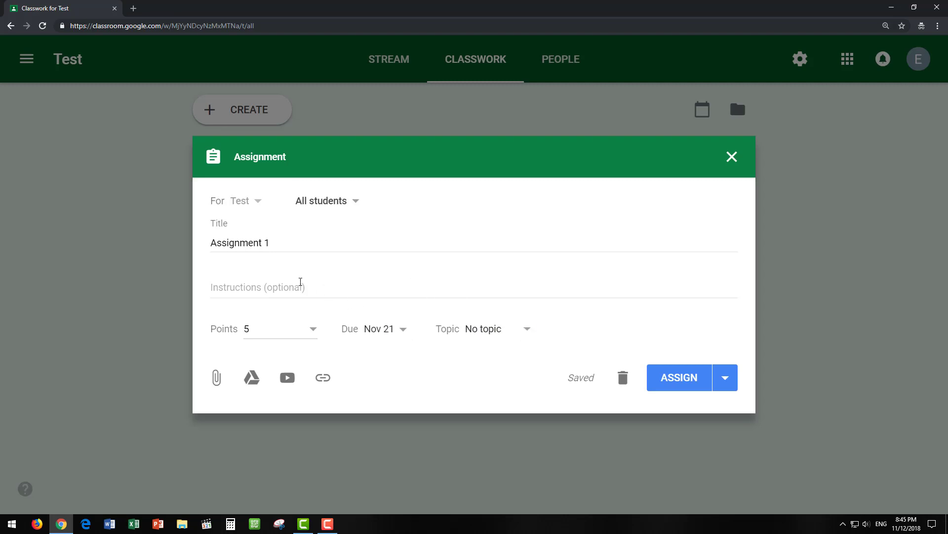
pyautogui.click(298, 283)
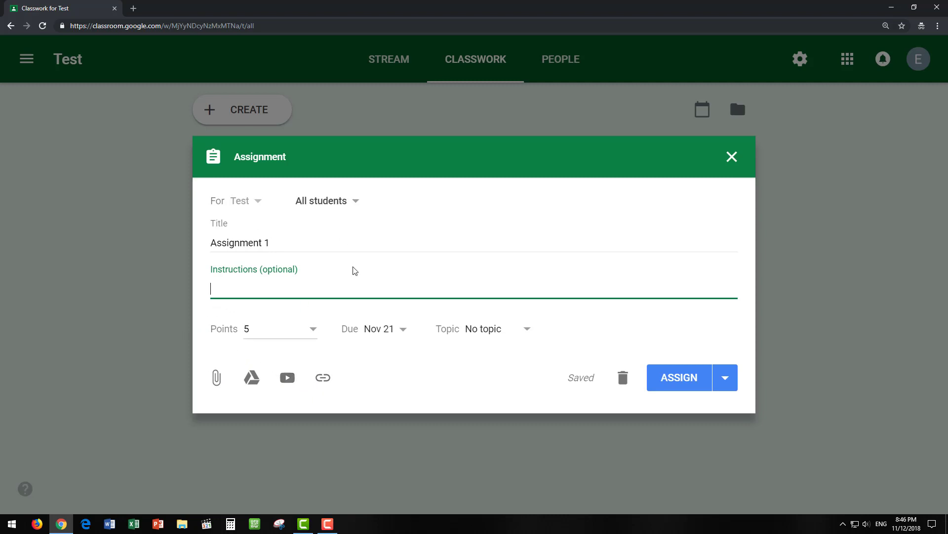
pyautogui.write('AA')
pyautogui.click(686, 387)
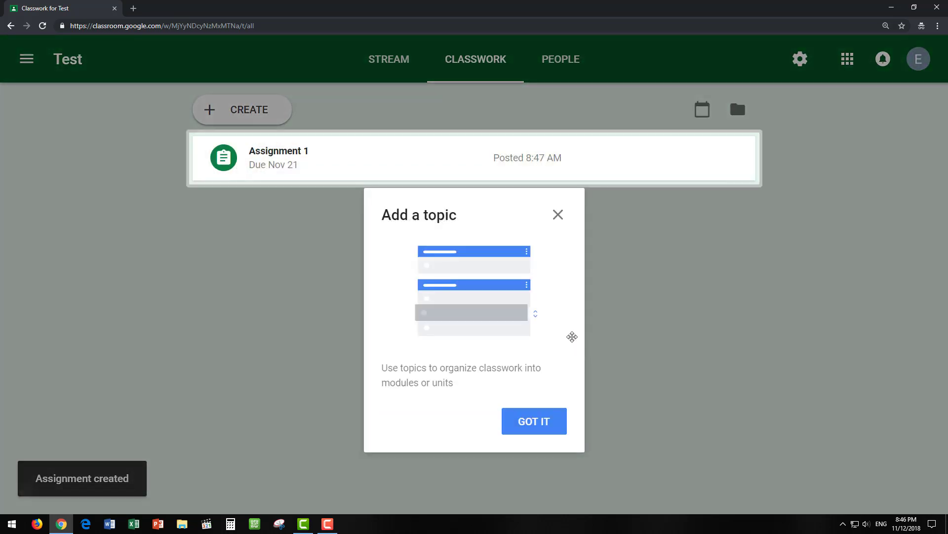
# - Dismiss the Add a topic tip and view the Test class Stream announcing Assignment 1
pyautogui.click(559, 215)
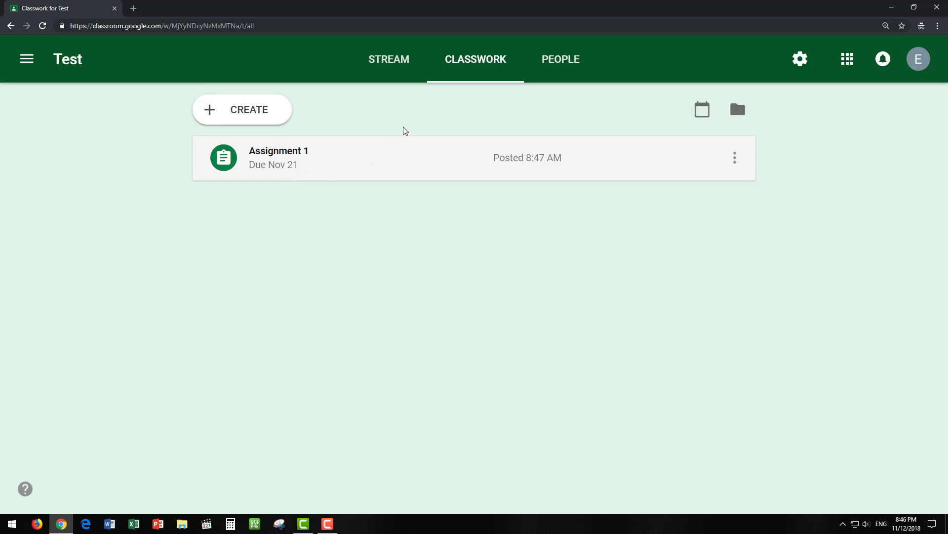
pyautogui.click(398, 69)
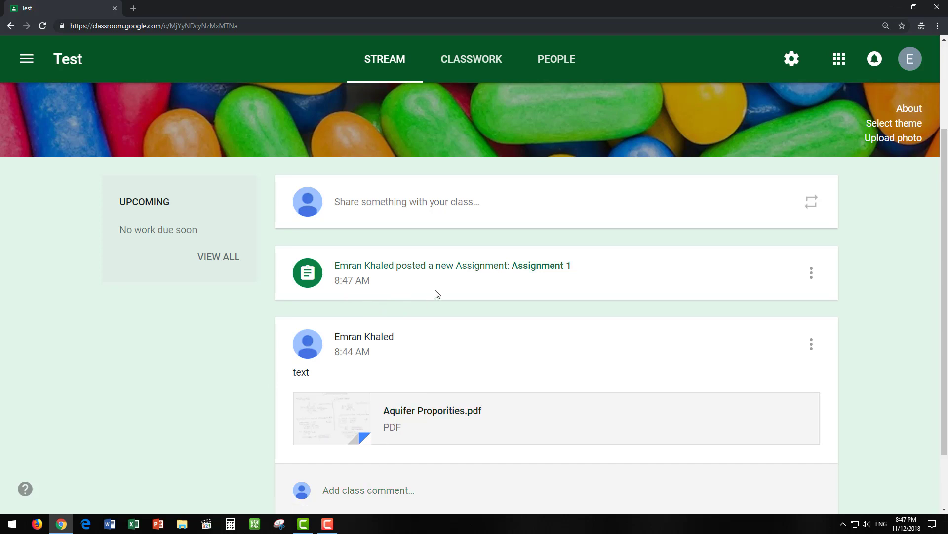
# - Start a new multiple-choice question titled 'Test' from the Classwork page
pyautogui.click(454, 68)
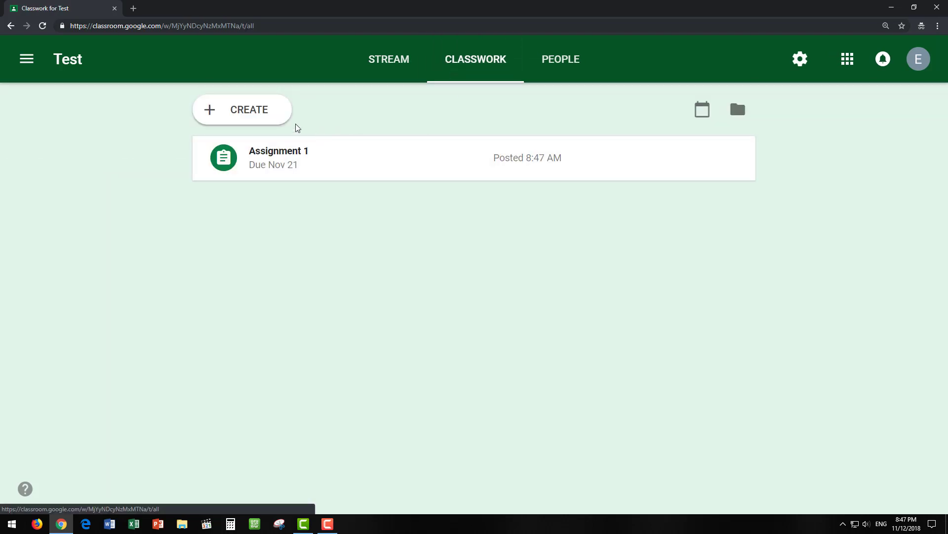
pyautogui.click(237, 110)
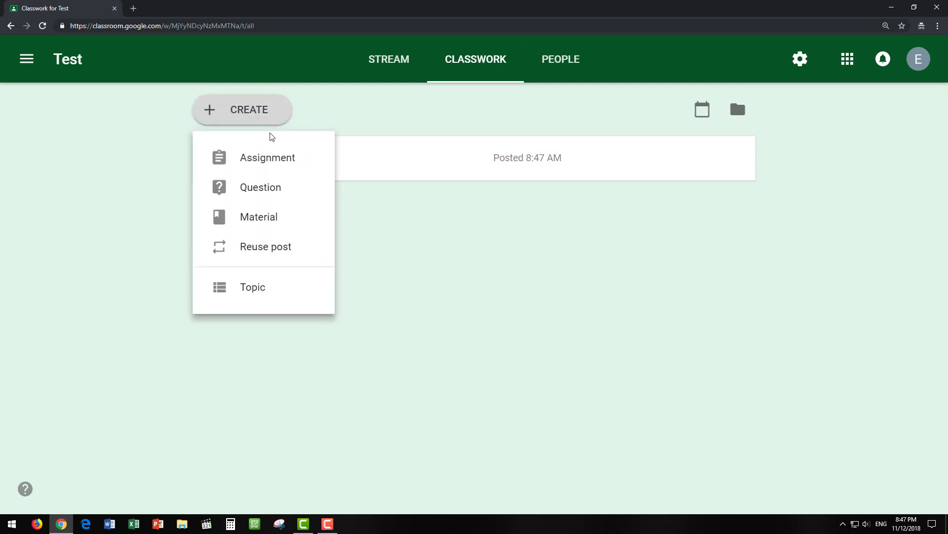
pyautogui.click(281, 192)
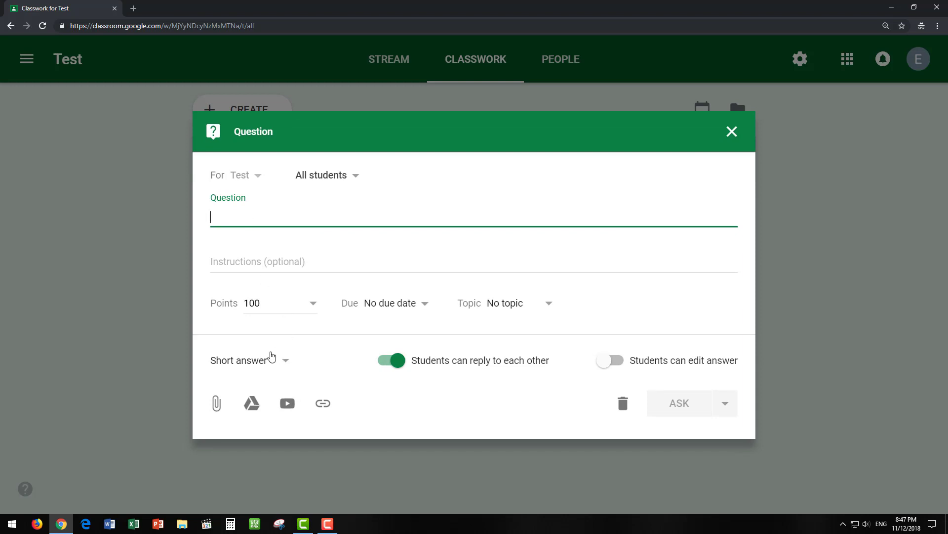
pyautogui.click(284, 360)
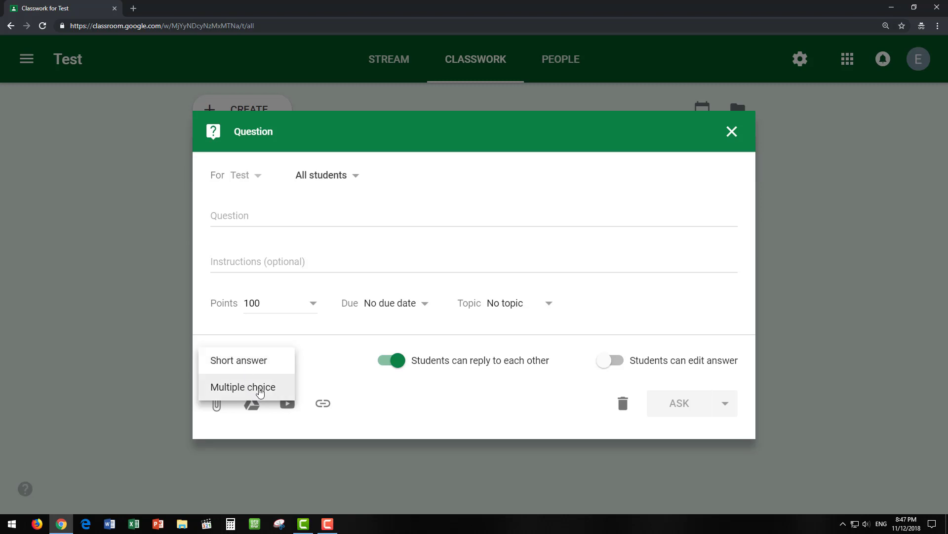
pyautogui.click(260, 392)
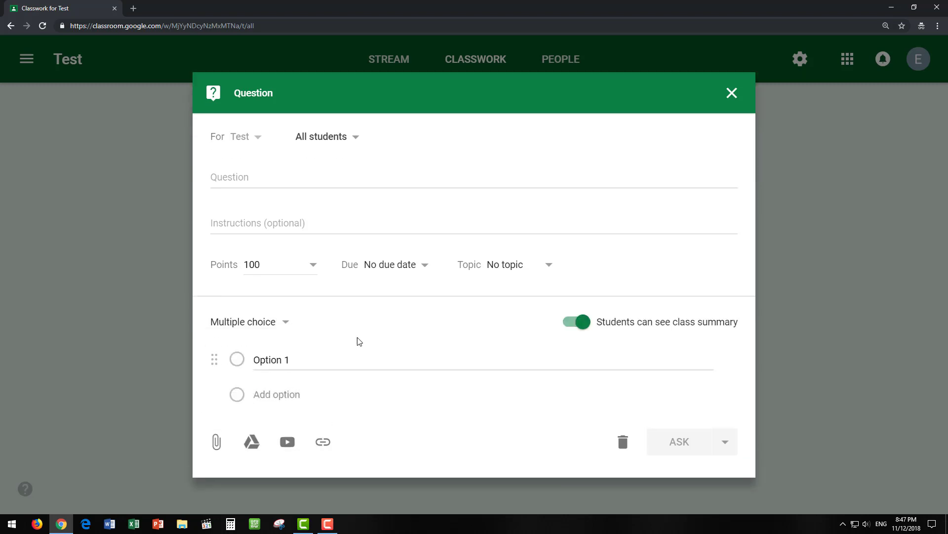
pyautogui.click(260, 178)
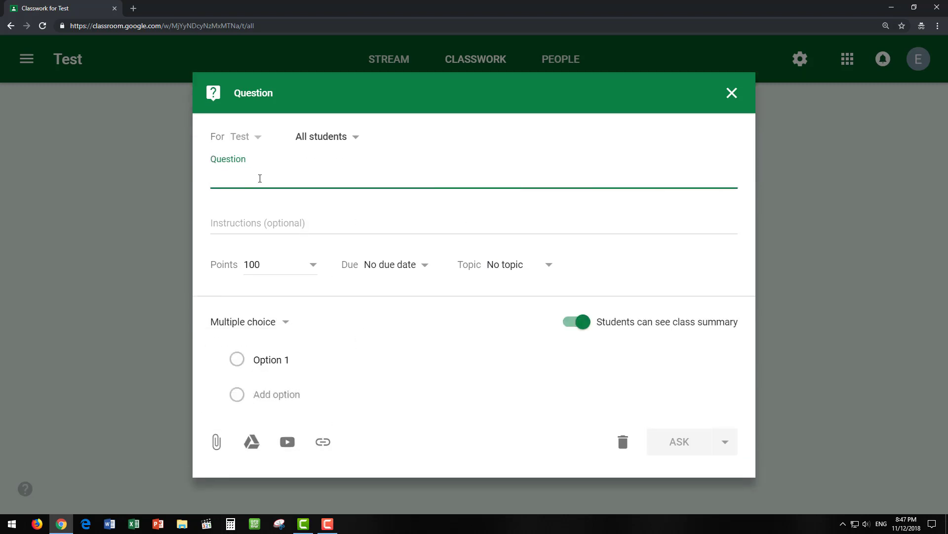
pyautogui.write('Test')
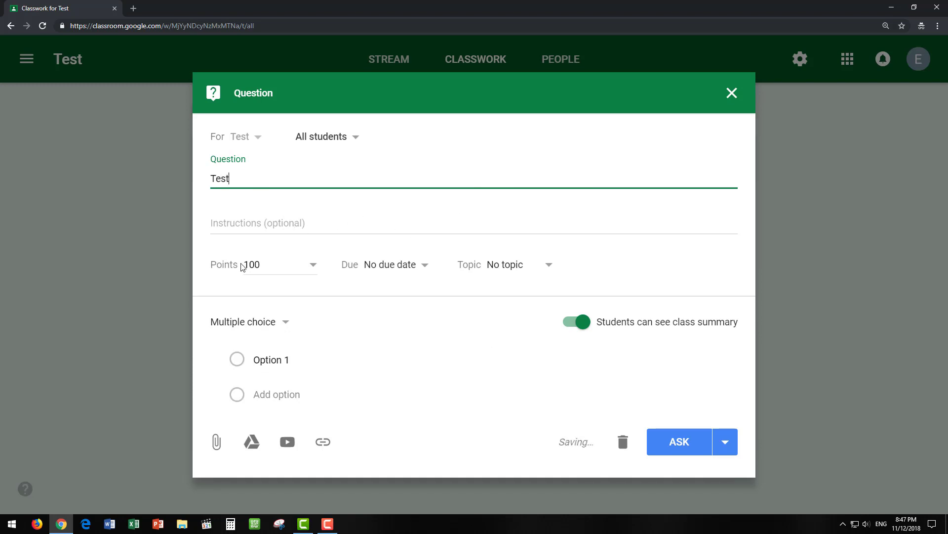
# - Keep it at 100 points, set choices Answer 1 and Answer 2, and ask it
pyautogui.click(255, 266)
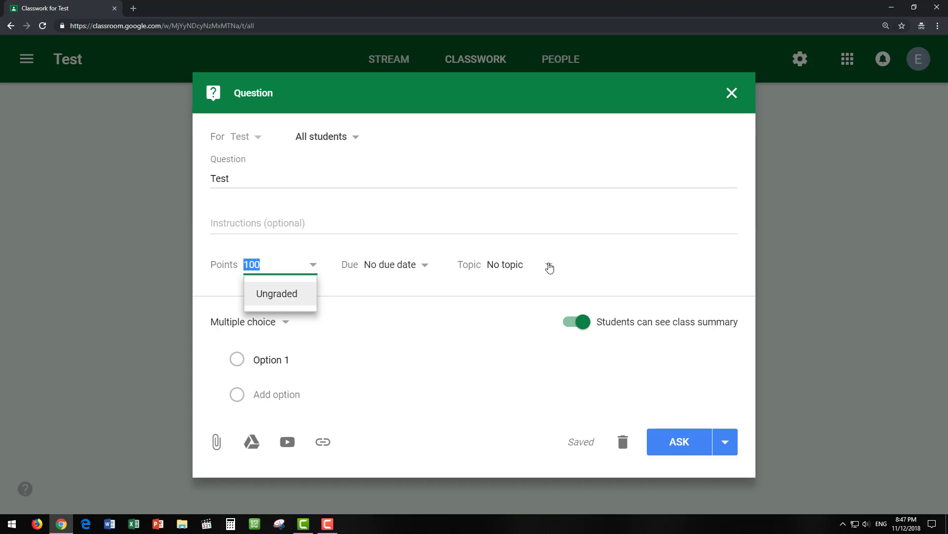
pyautogui.click(481, 315)
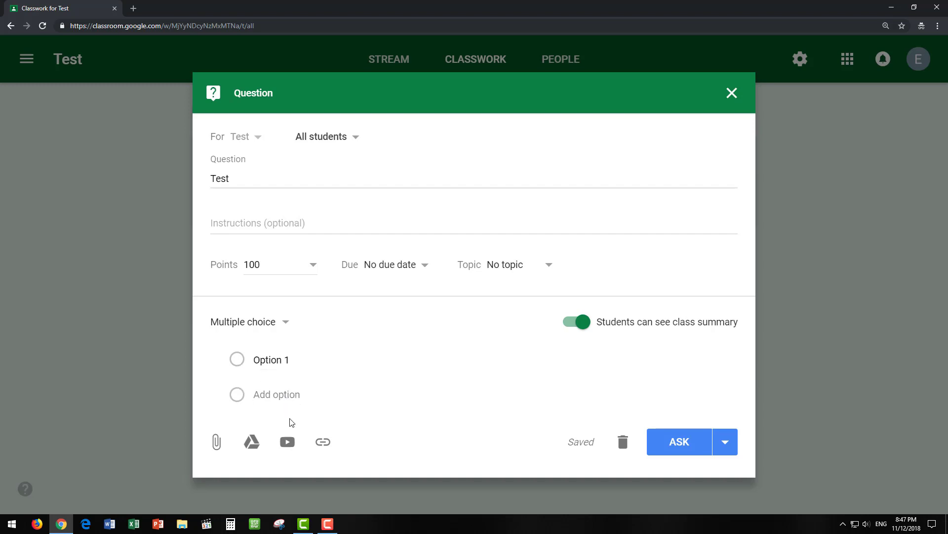
pyautogui.click(296, 359)
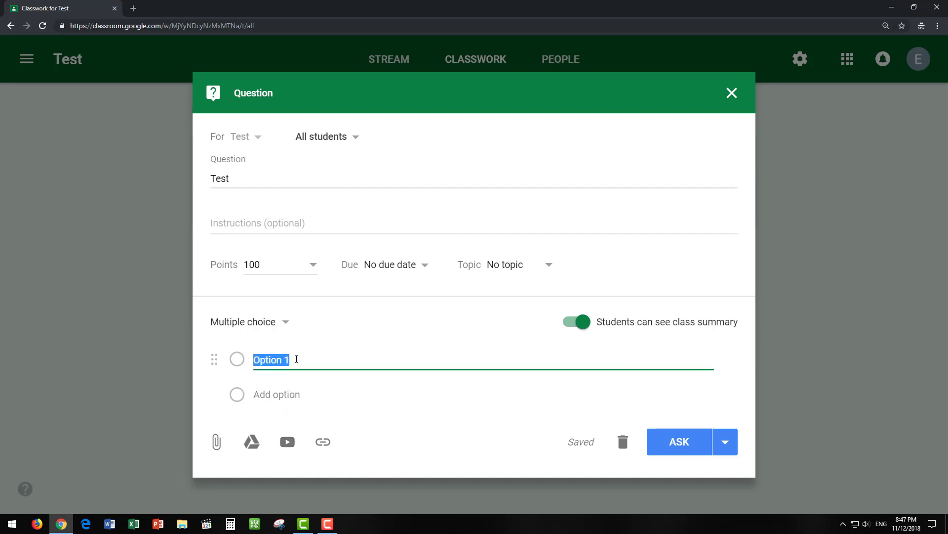
pyautogui.write('Answer')
pyautogui.click(283, 394)
pyautogui.write('A')
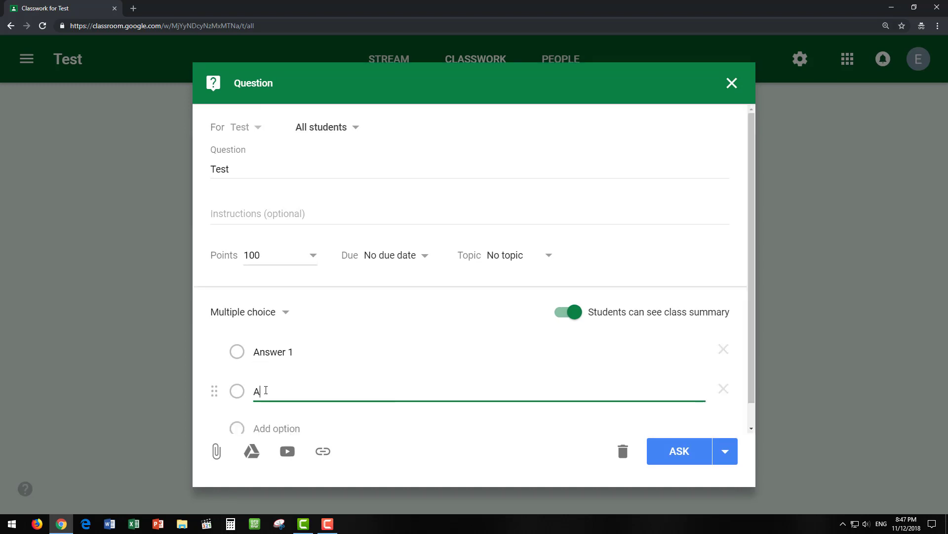
pyautogui.write('nswer 2')
pyautogui.click(689, 460)
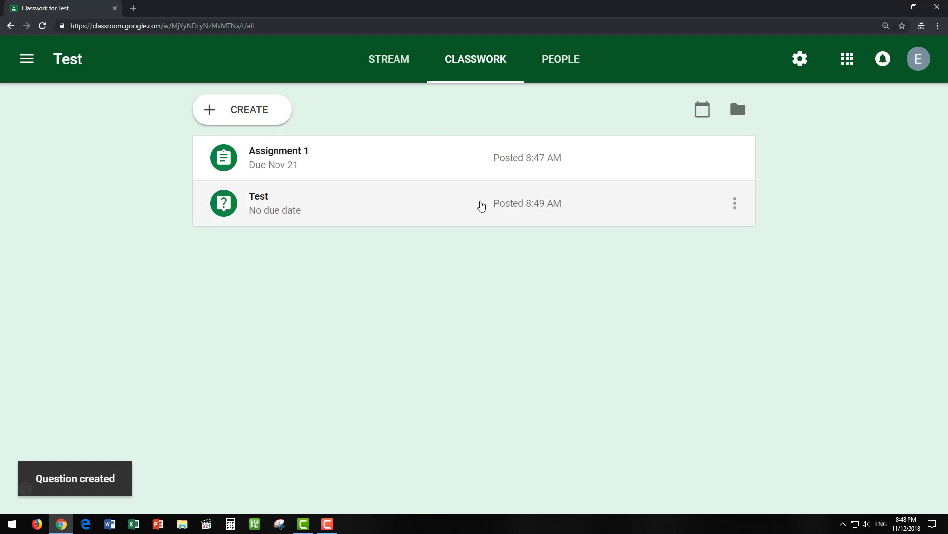
# - Browse the Test class Stream, Classwork and People pages, then switch to the Classes window
pyautogui.click(401, 73)
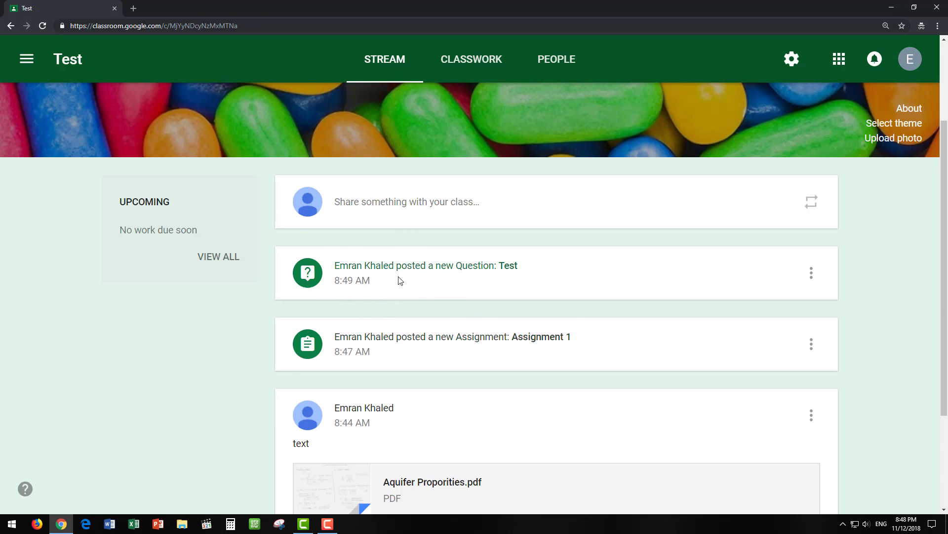
pyautogui.click(475, 70)
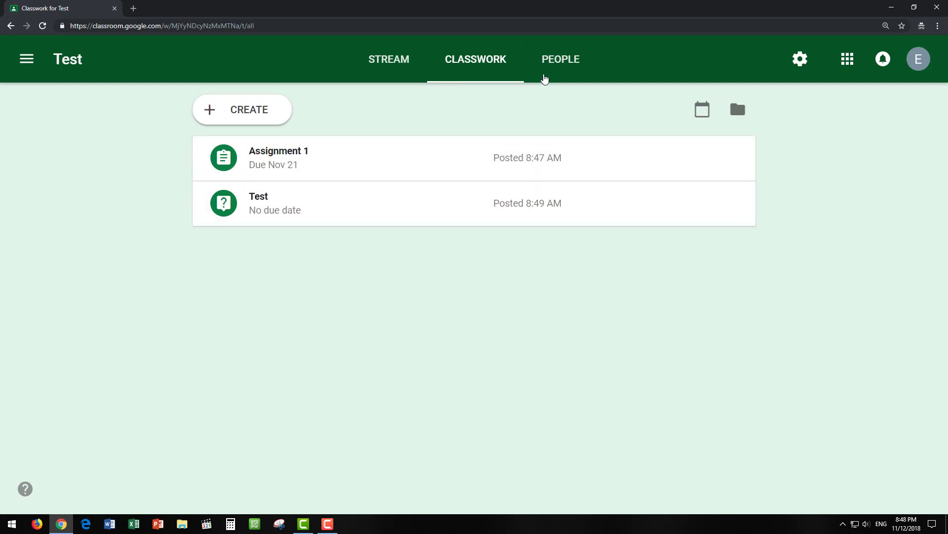
pyautogui.click(564, 66)
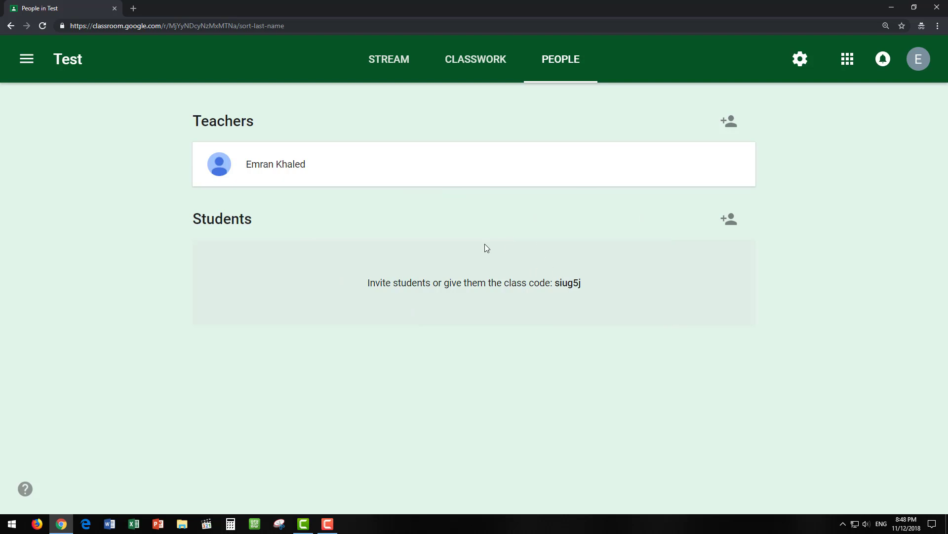
pyautogui.click(469, 62)
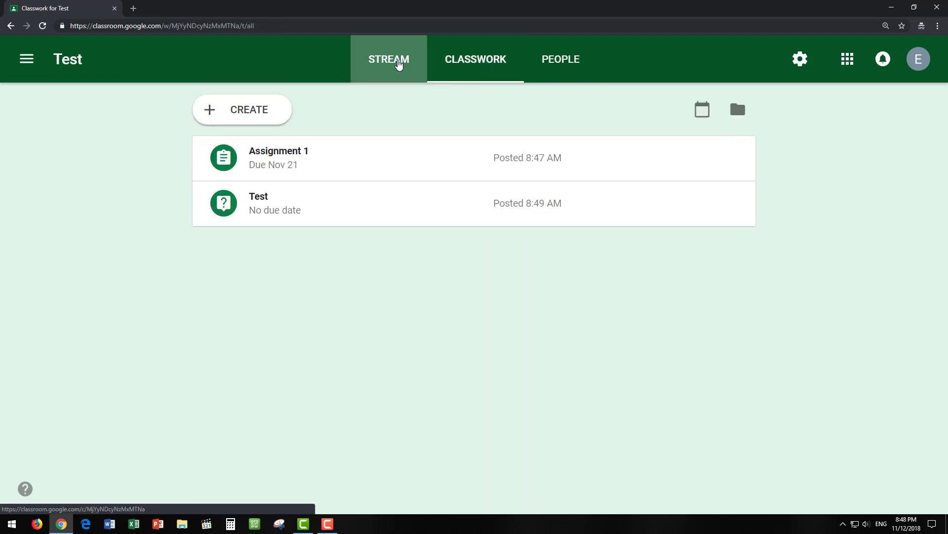
pyautogui.click(398, 63)
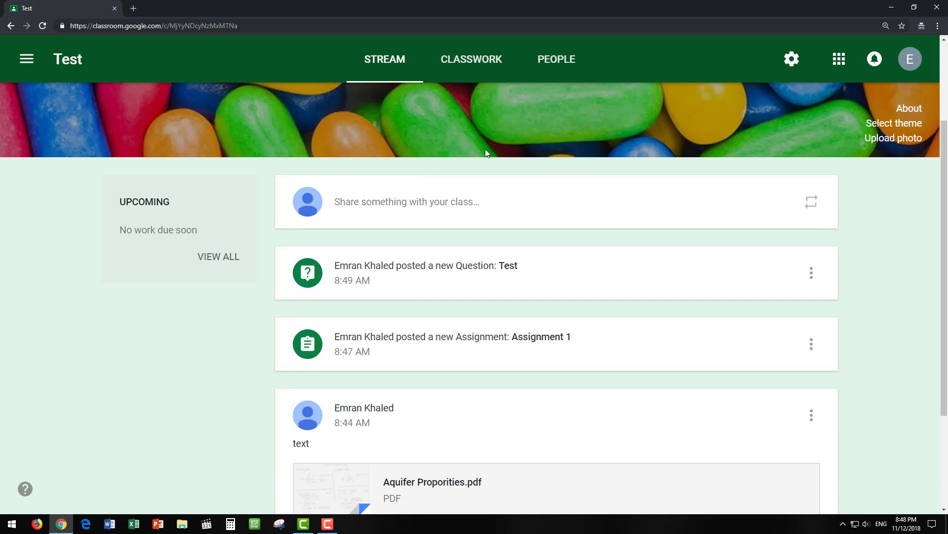
pyautogui.hotkey('alt', 'Tab')
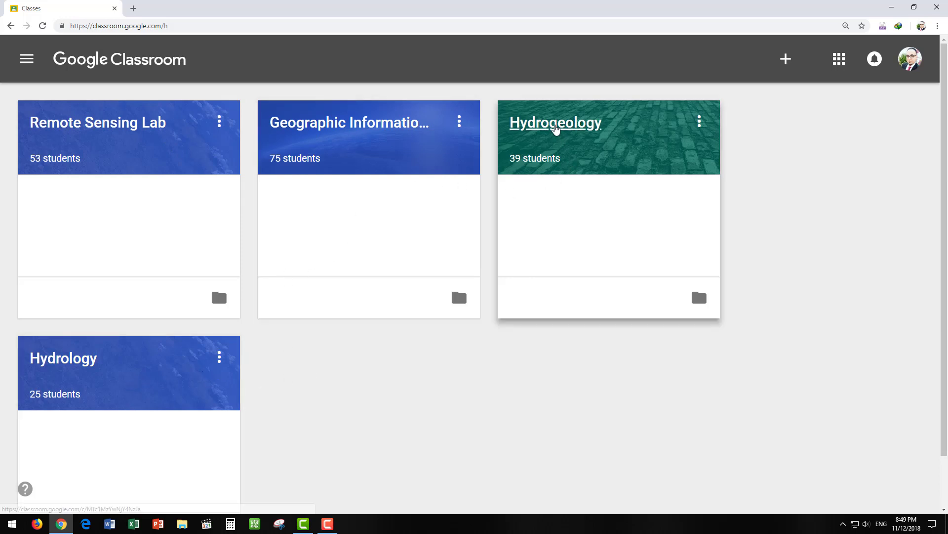
# - Open the Hydrogeology class and scroll through its announcements, video links and PDF posts
pyautogui.click(556, 127)
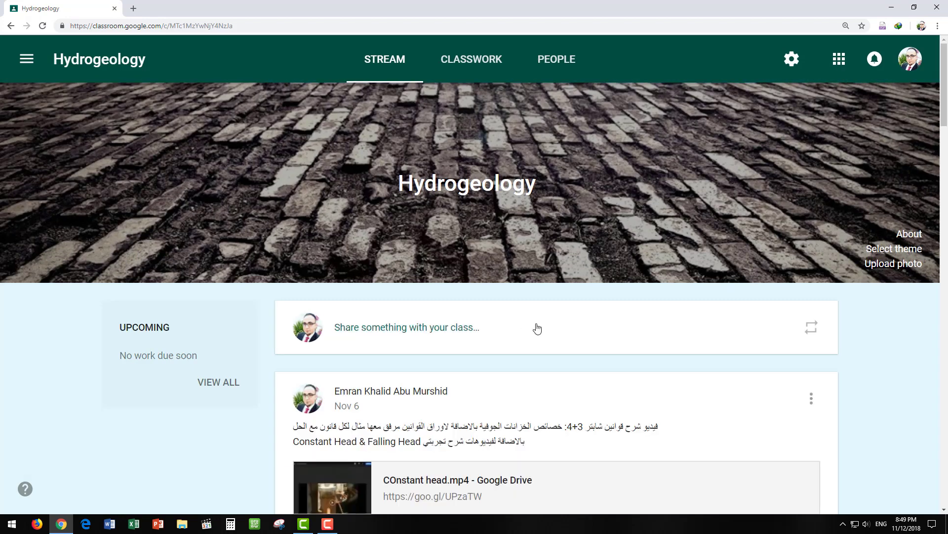
pyautogui.scroll(-2, 483, 360)
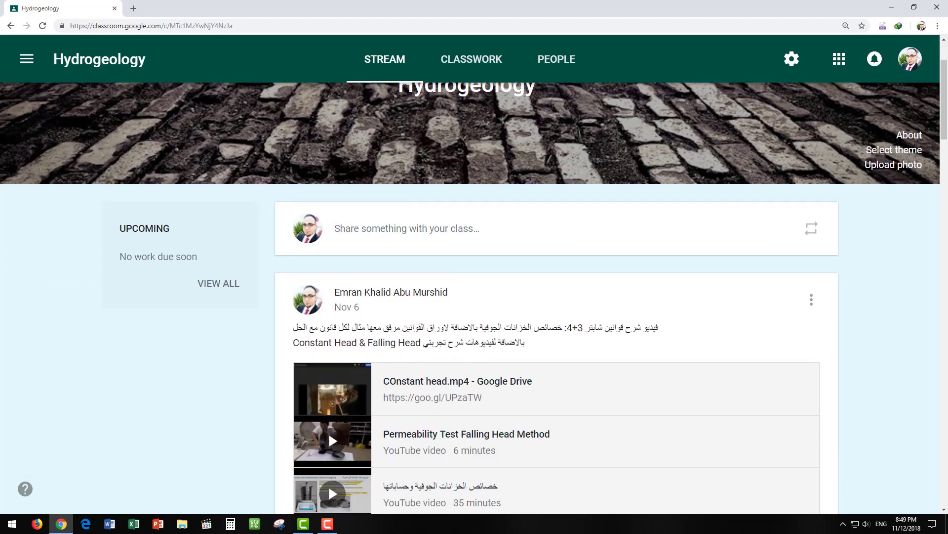
pyautogui.scroll(-7, 444, 306)
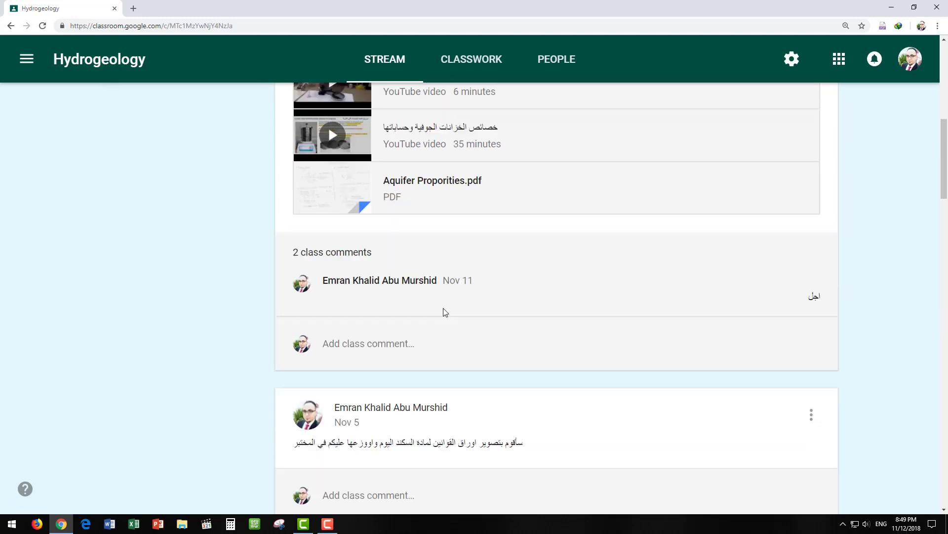
pyautogui.scroll(-10, 445, 312)
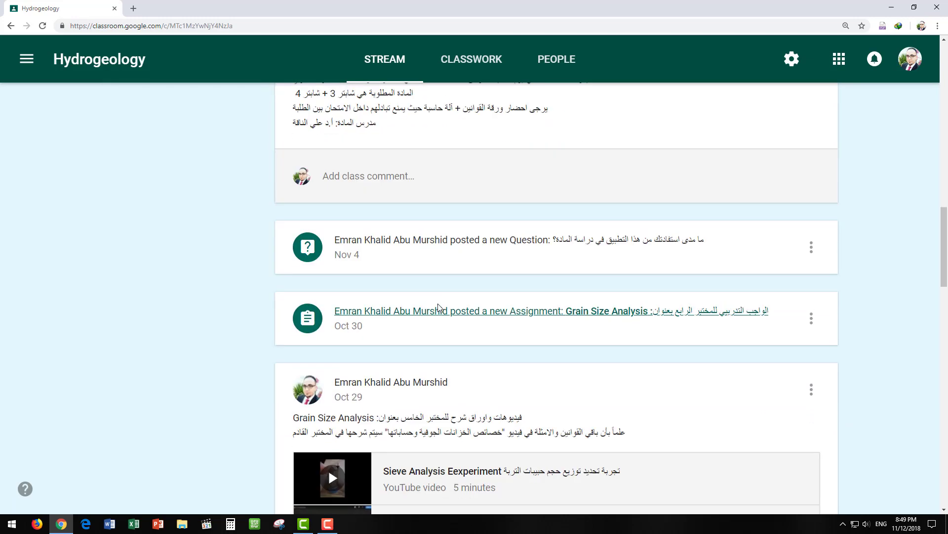
pyautogui.scroll(-2, 438, 308)
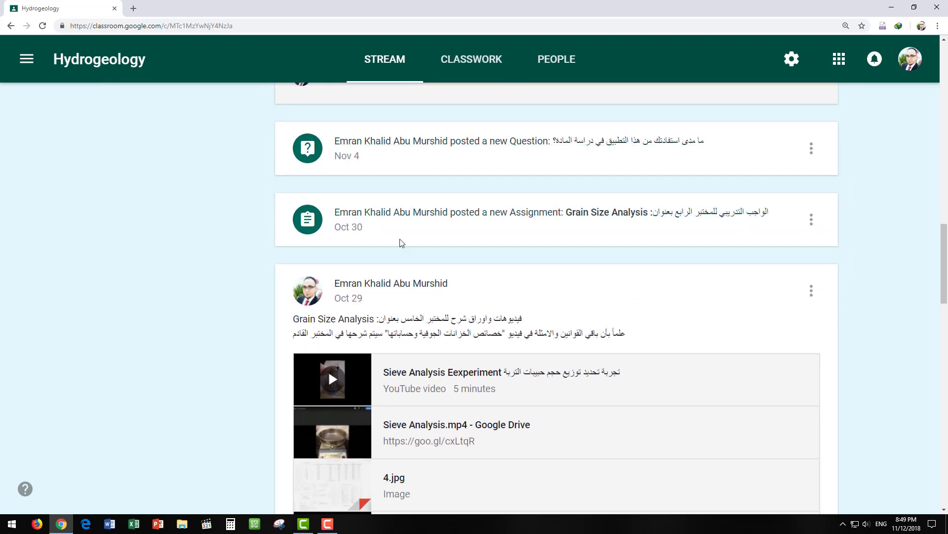
pyautogui.scroll(-12, 434, 248)
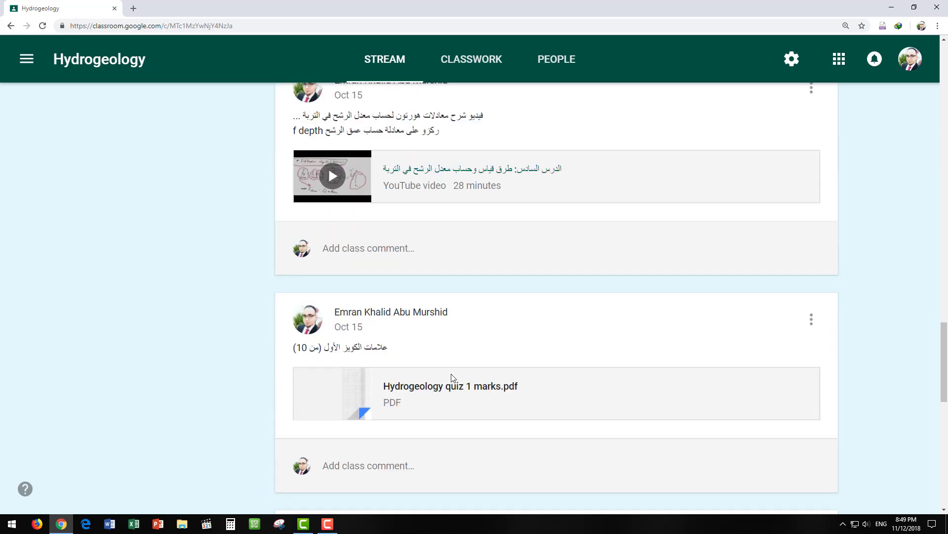
pyautogui.scroll(-9, 451, 374)
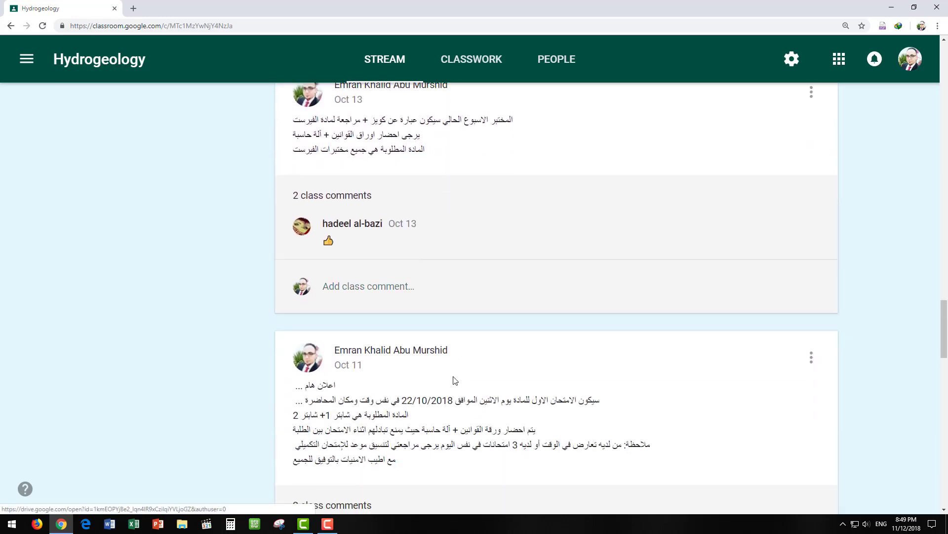
pyautogui.scroll(20, 450, 380)
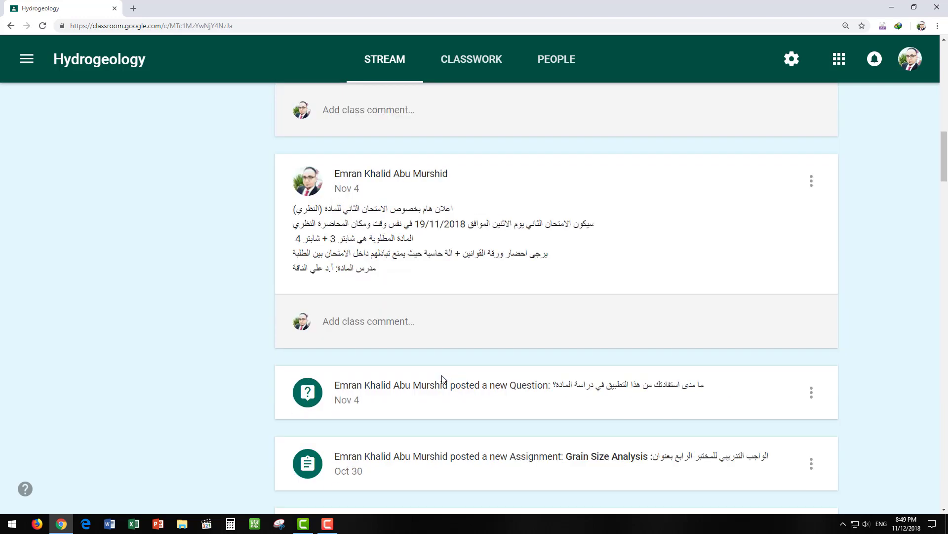
pyautogui.scroll(15, 442, 379)
pyautogui.scroll(-2, 371, 355)
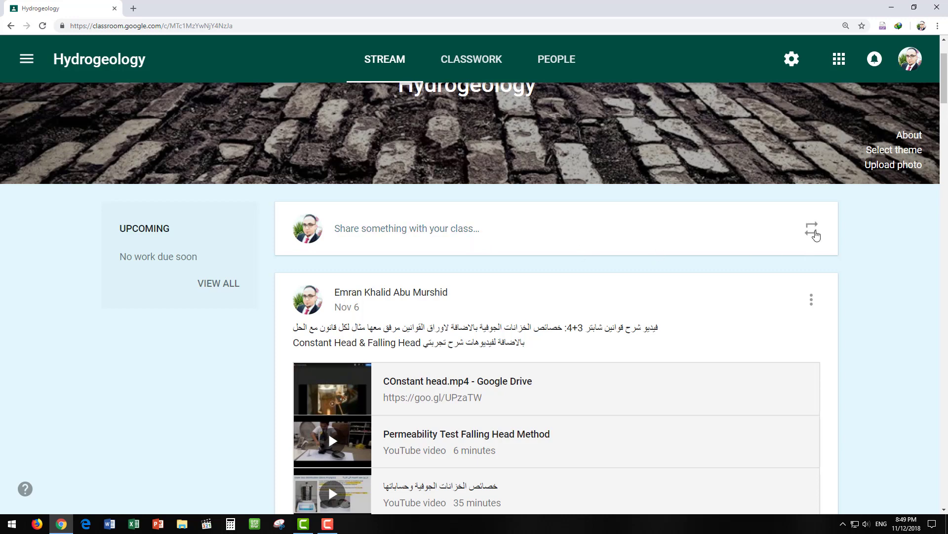
# - Preview Hydrology's reusable posts without reusing any, then show the Hydrogeology Classwork page
pyautogui.click(811, 228)
pyautogui.click(381, 239)
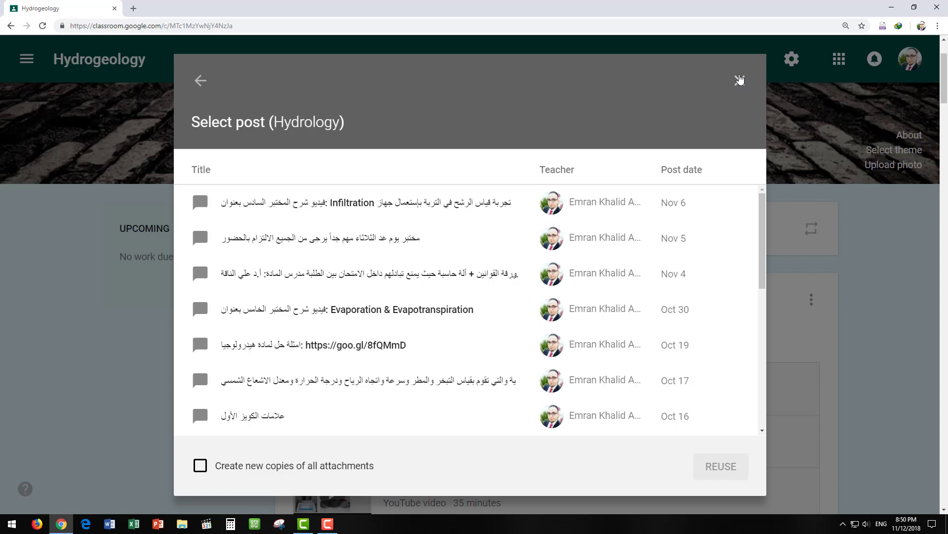
pyautogui.click(741, 81)
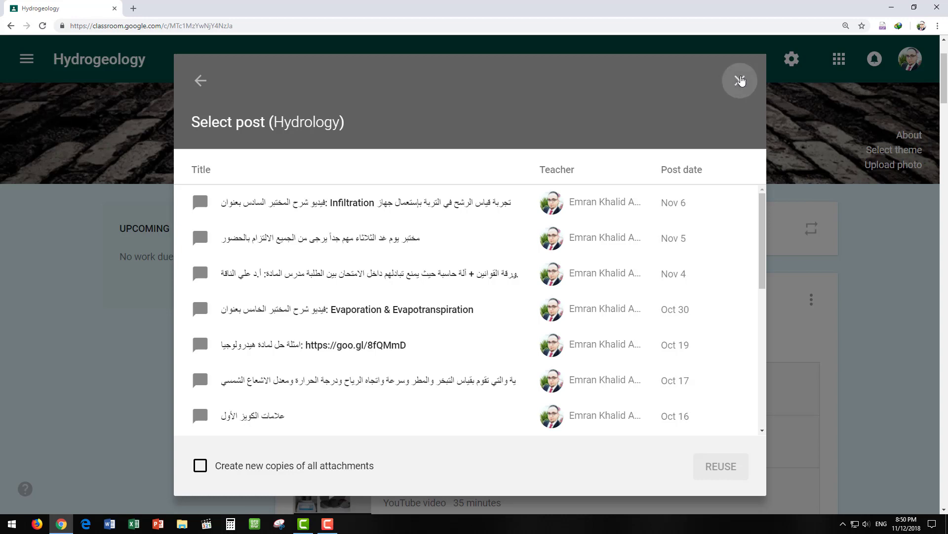
pyautogui.click(471, 64)
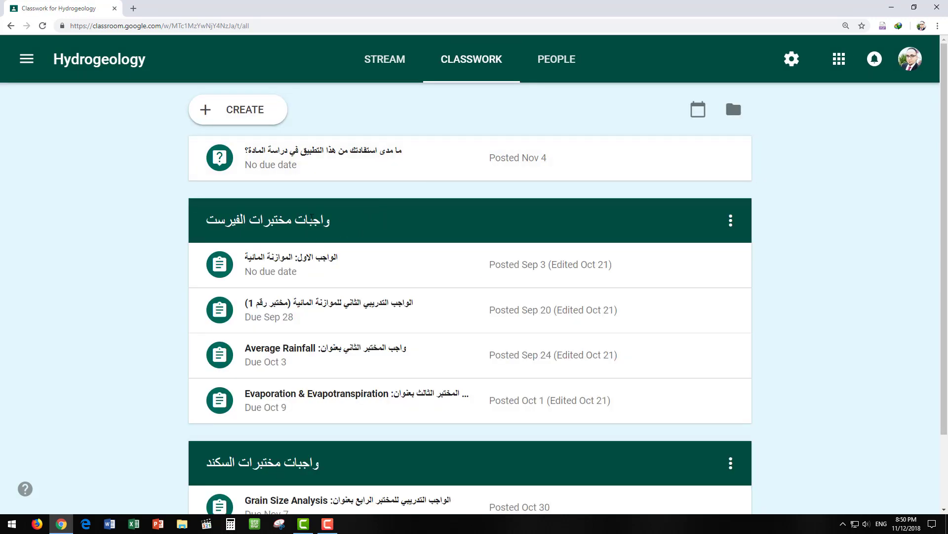
pyautogui.scroll(-2, 308, 387)
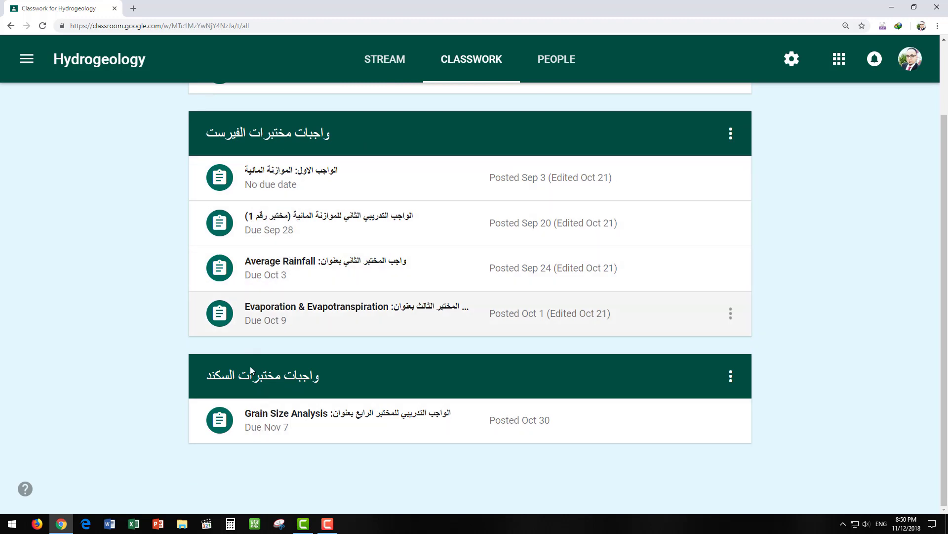
pyautogui.scroll(1, 293, 378)
pyautogui.scroll(2, 292, 378)
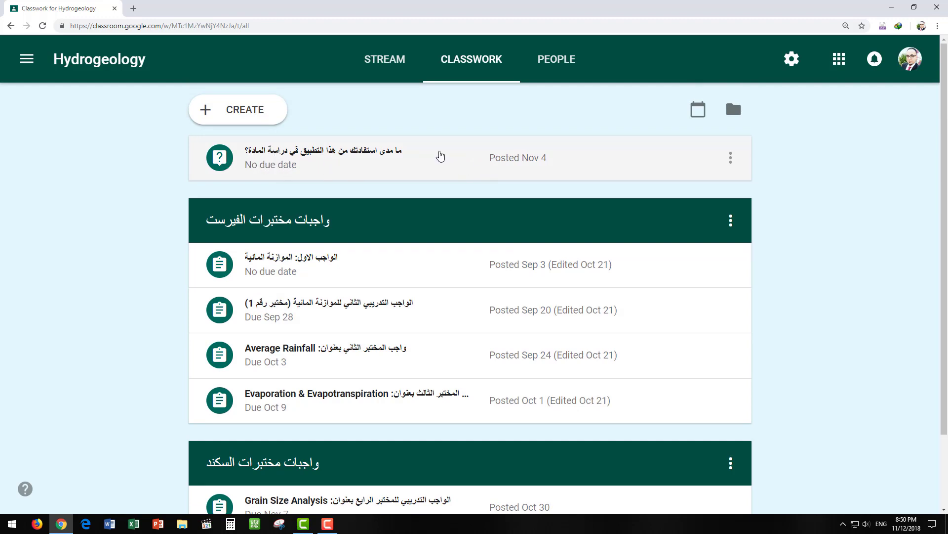
# - Scroll the Hydrogeology People roster and open one student's assignment and grades page
pyautogui.click(556, 70)
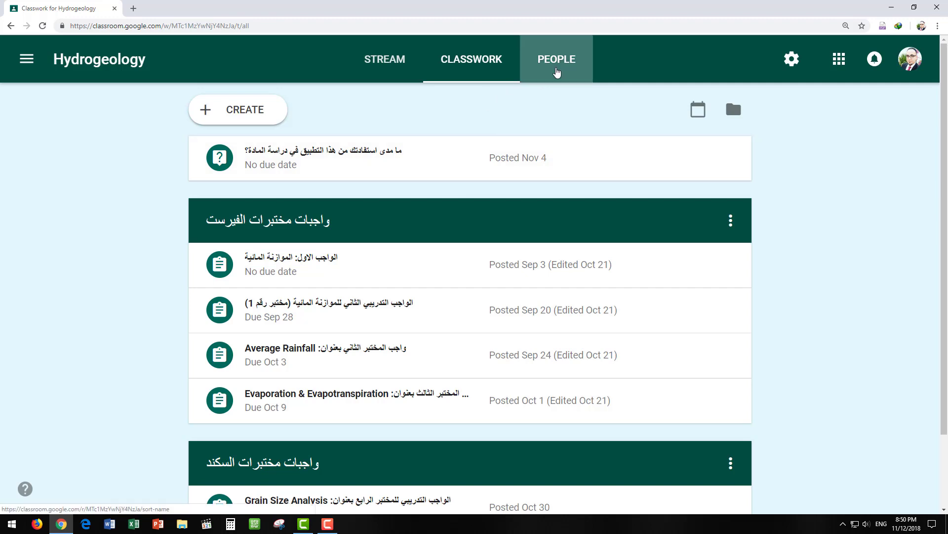
pyautogui.scroll(-12, 322, 311)
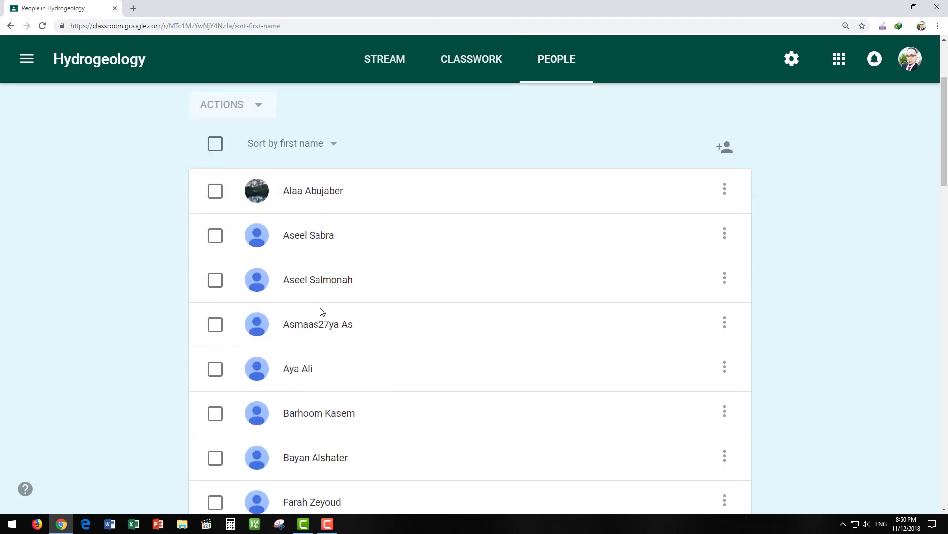
pyautogui.scroll(-8, 319, 312)
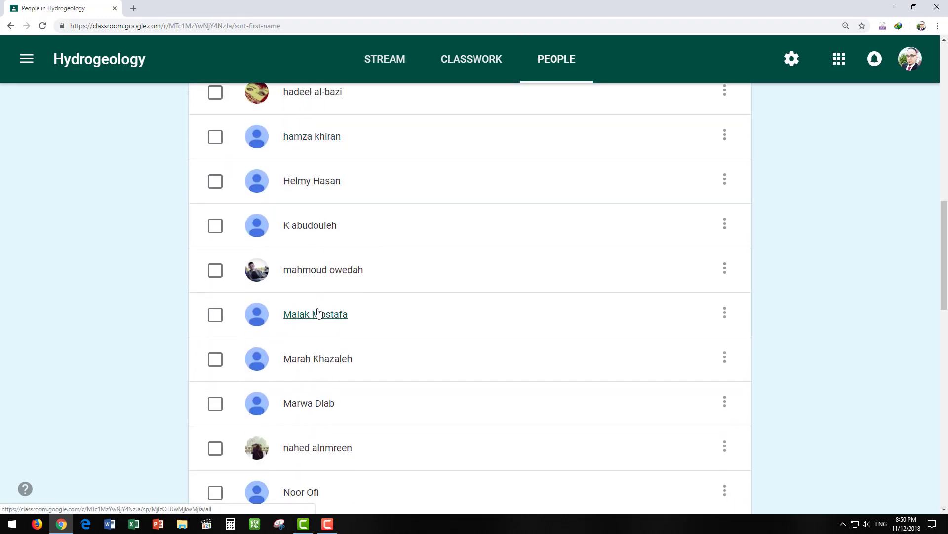
pyautogui.scroll(-11, 326, 311)
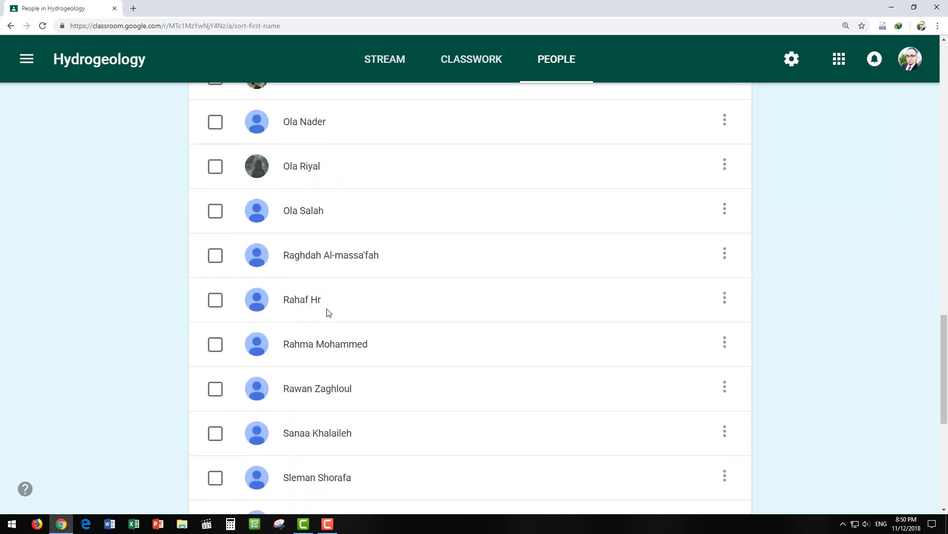
pyautogui.scroll(20, 334, 296)
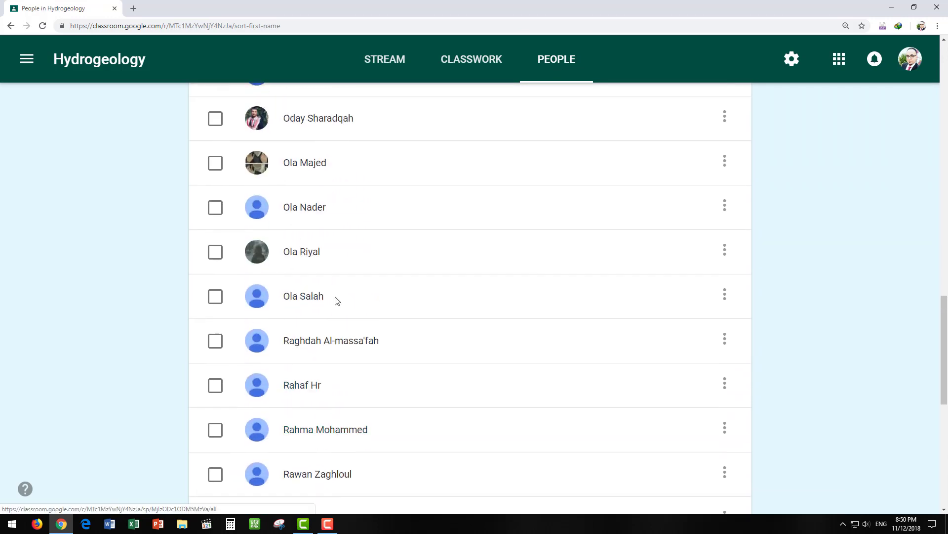
pyautogui.scroll(-4, 368, 347)
pyautogui.scroll(-4, 368, 347)
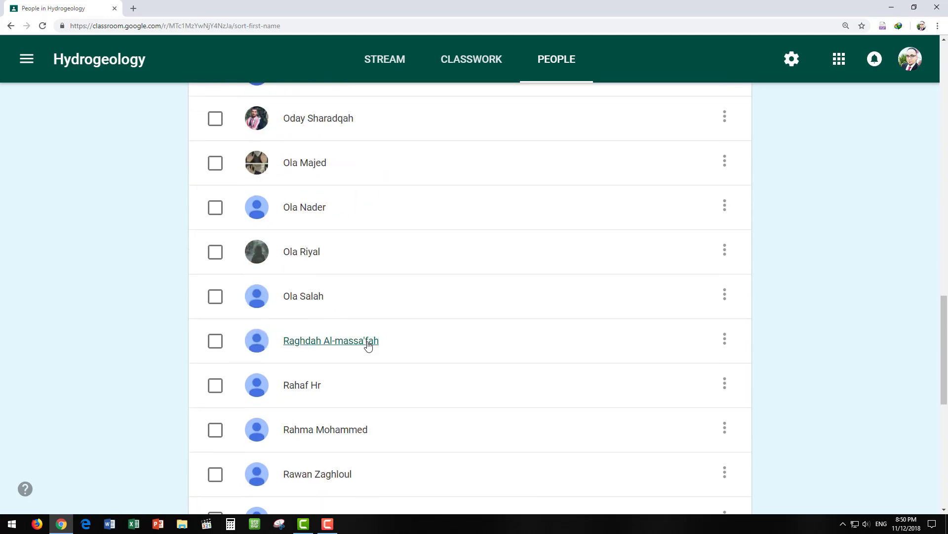
pyautogui.scroll(-5, 352, 330)
pyautogui.scroll(-2, 351, 331)
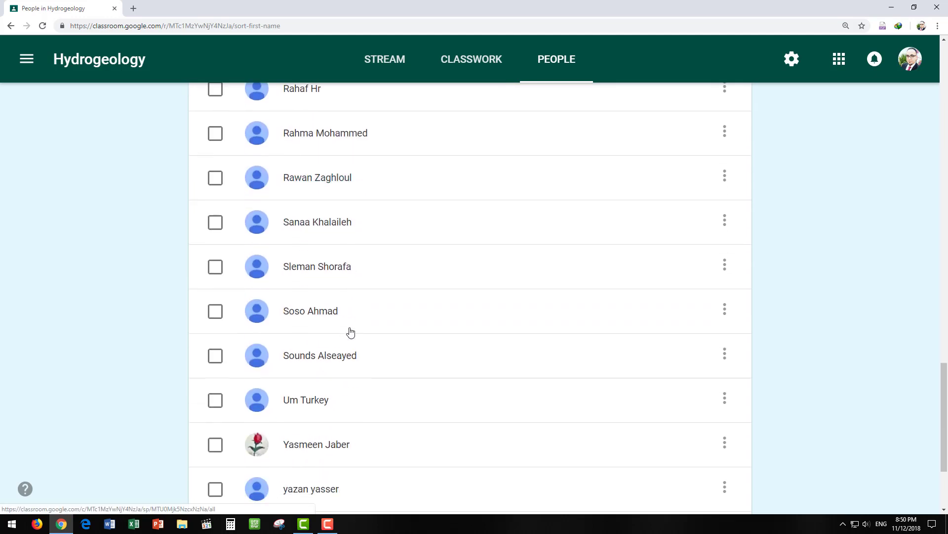
pyautogui.click(326, 176)
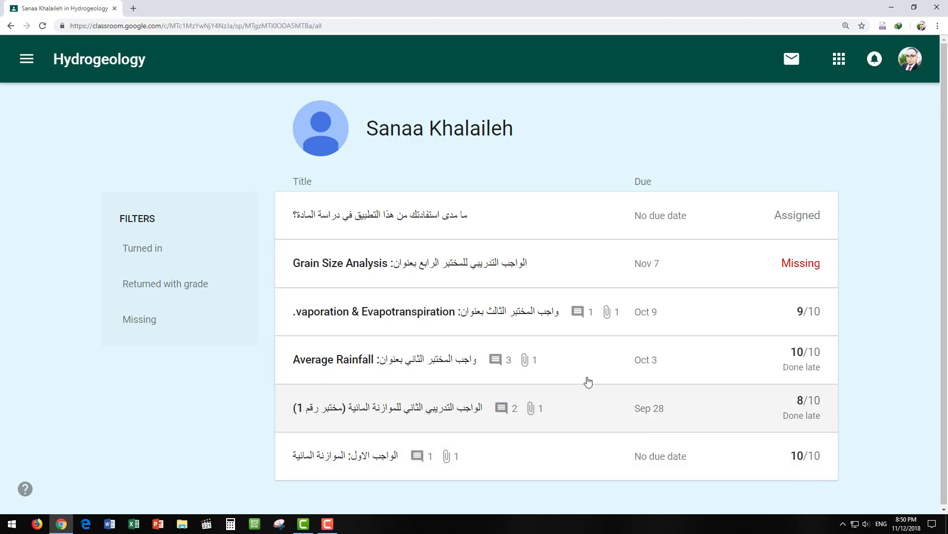
# - View a second student's assignment record, then go back to the Hydrogeology People list
pyautogui.click(10, 26)
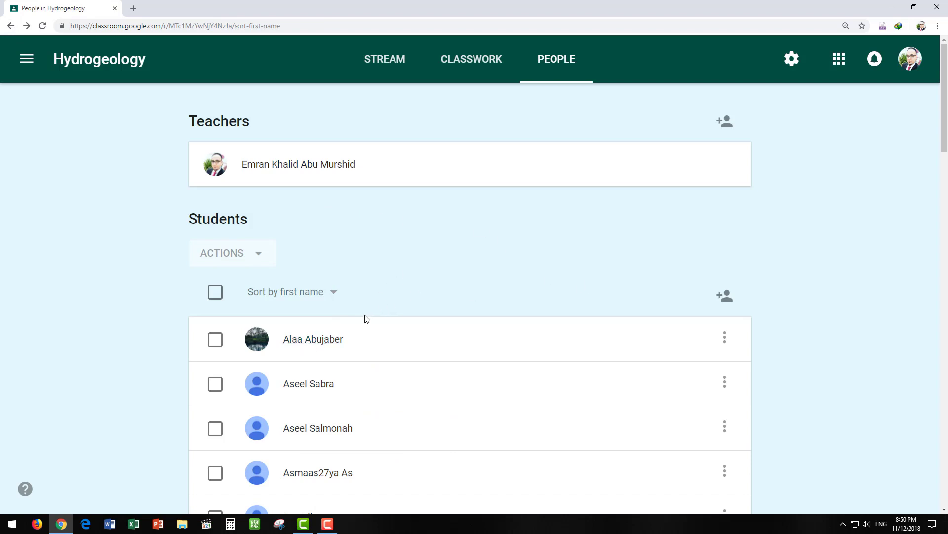
pyautogui.click(310, 341)
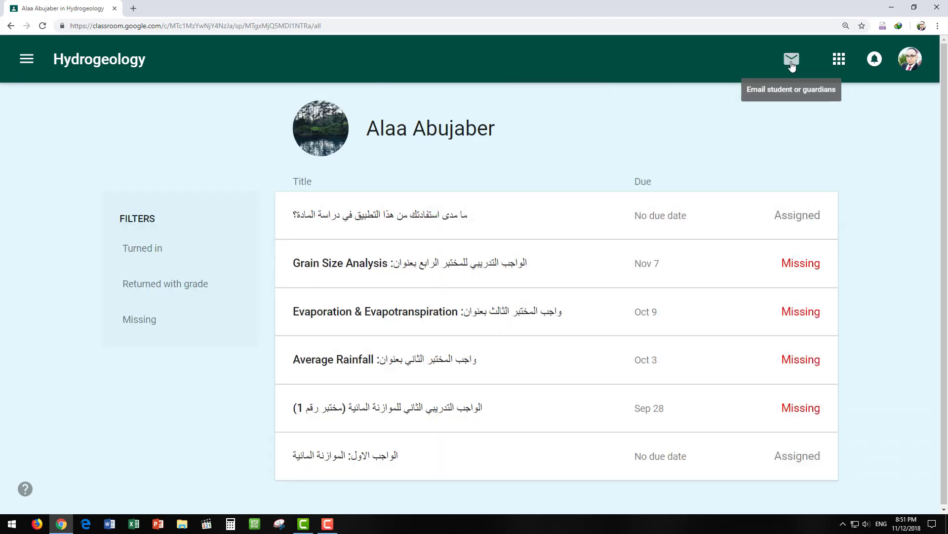
pyautogui.click(10, 26)
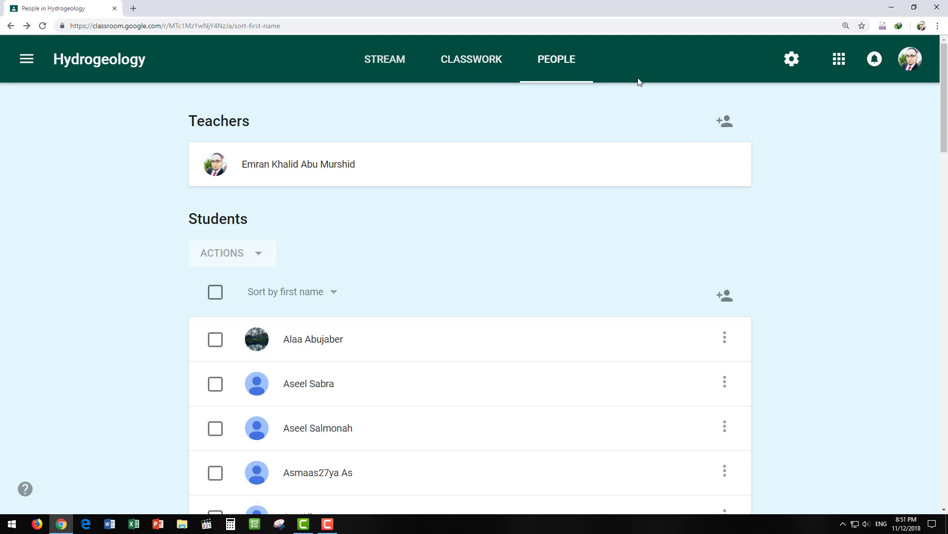
# - Switch from Classwork to the Hydrogeology Stream and scroll down toward Grain Size Analysis
pyautogui.click(472, 59)
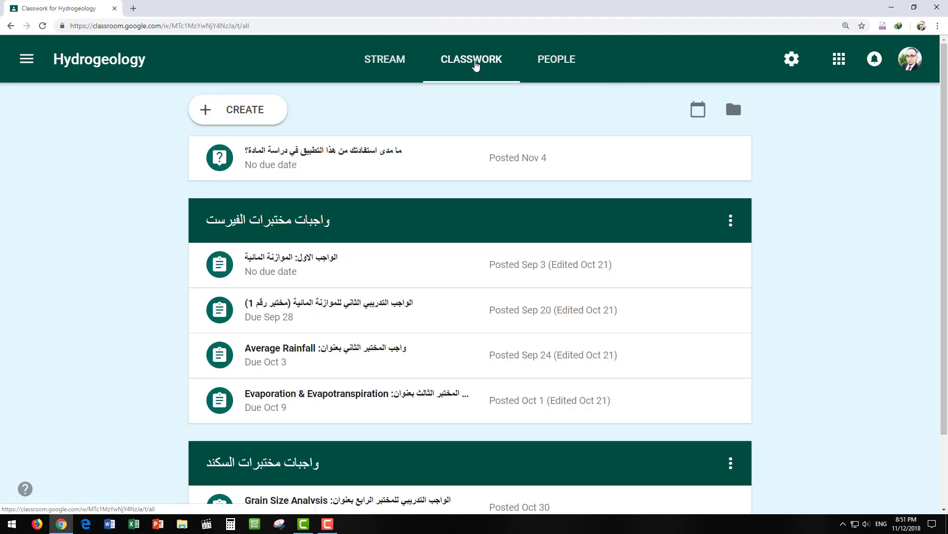
pyautogui.click(399, 60)
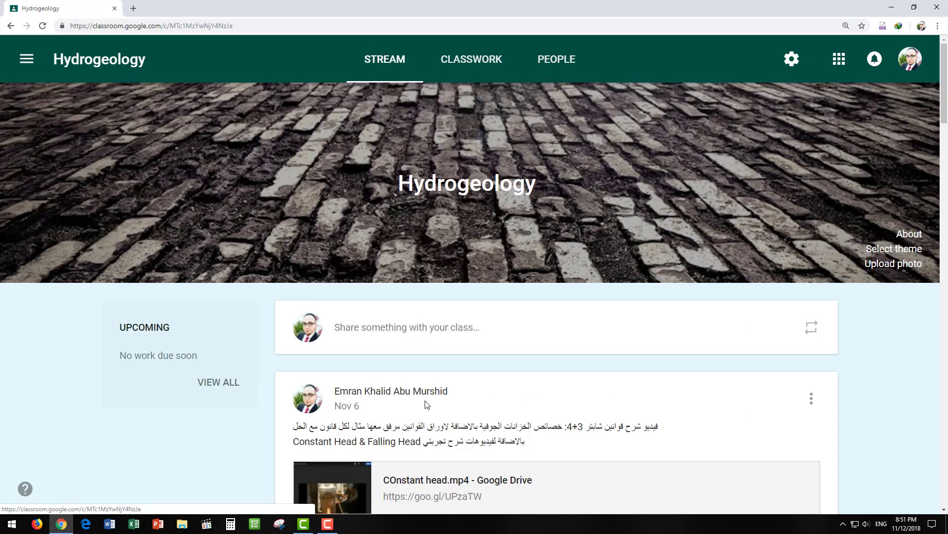
pyautogui.scroll(-12, 453, 332)
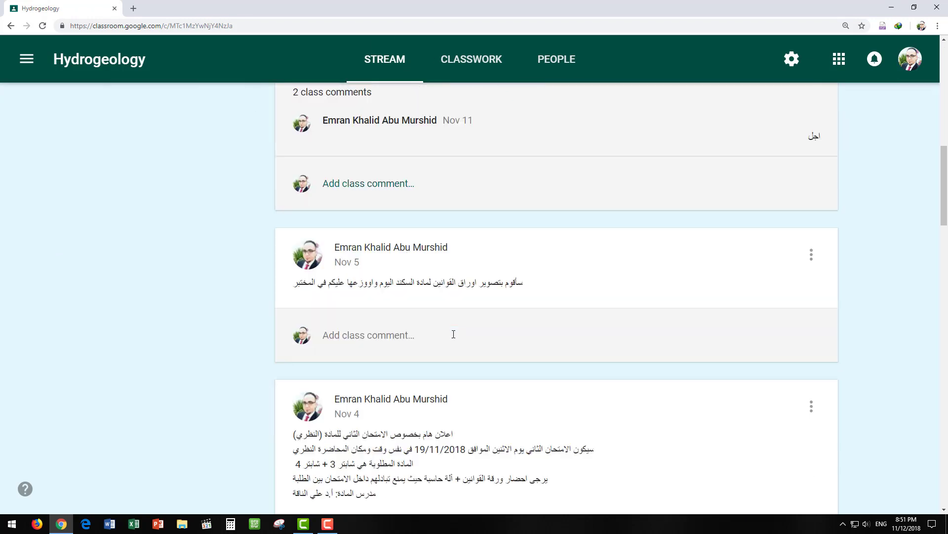
pyautogui.scroll(-8, 453, 334)
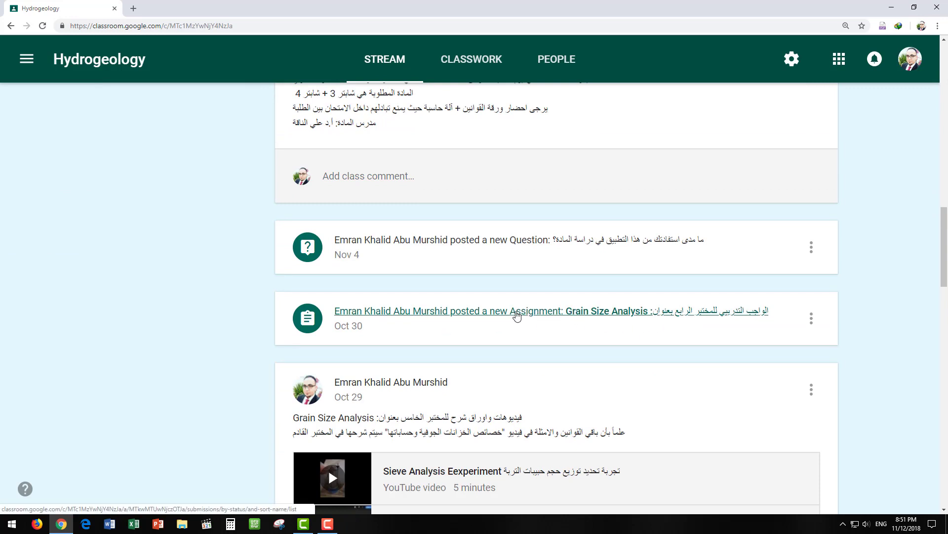
# - Filter Grain Size Analysis student work to graded and open the first 10/10 submission
pyautogui.click(516, 315)
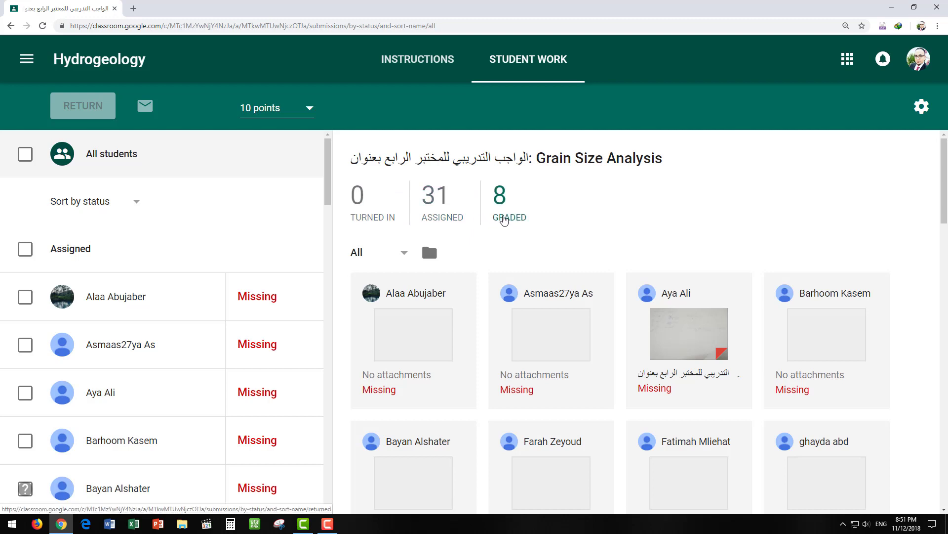
pyautogui.scroll(-1, 548, 237)
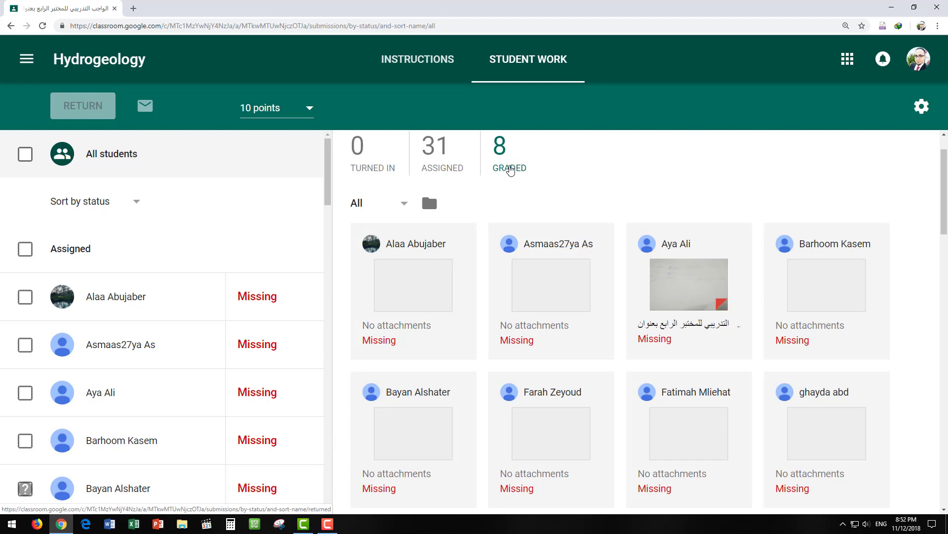
pyautogui.click(511, 170)
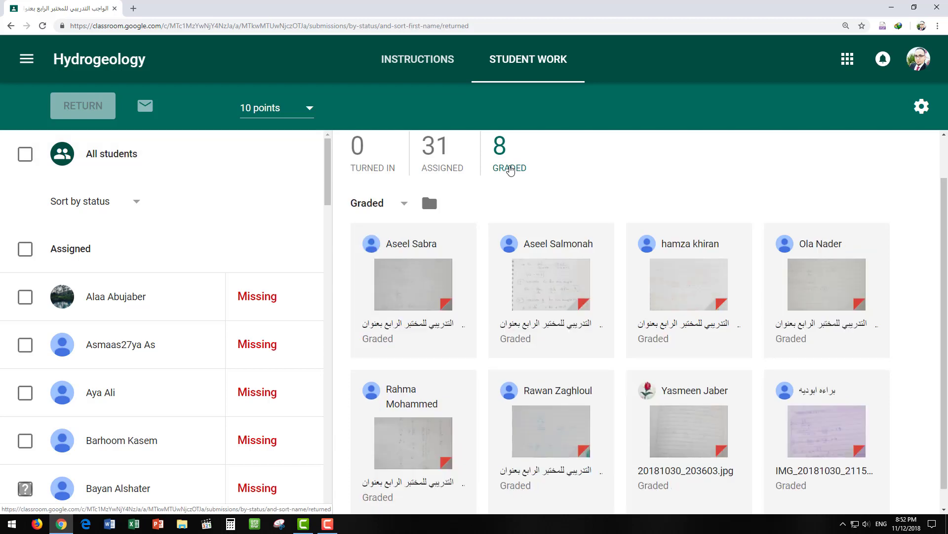
pyautogui.click(416, 286)
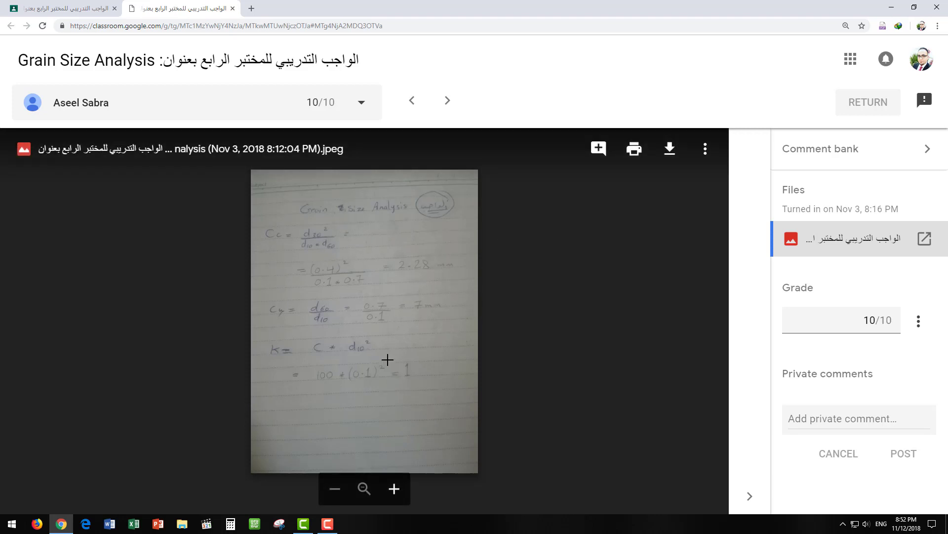
# - Check the grade box and private comment field, then close the submission viewer
pyautogui.click(849, 322)
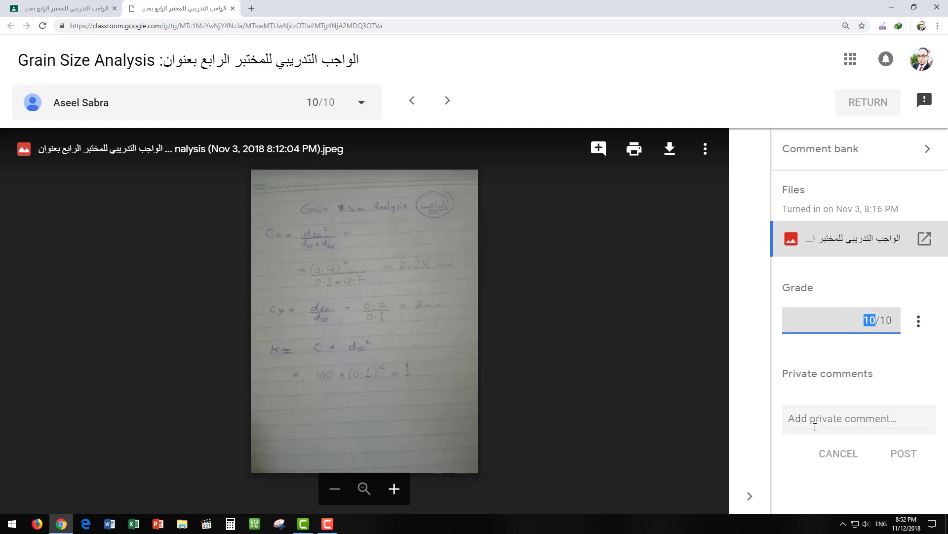
pyautogui.click(813, 421)
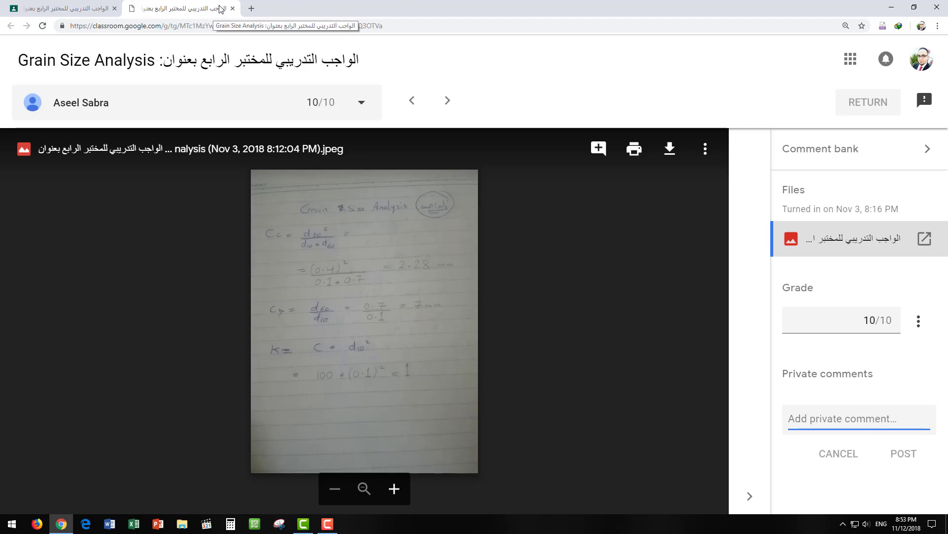
pyautogui.click(232, 8)
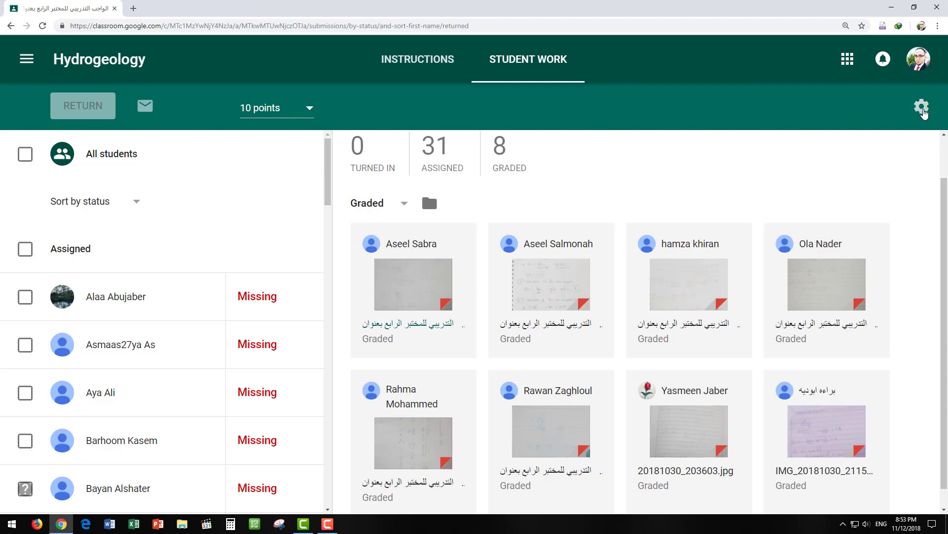
# - Copy all Hydrogeology grades into the Google Sheets file 'Grades Hydrogeology 11-11-2018'
pyautogui.click(921, 109)
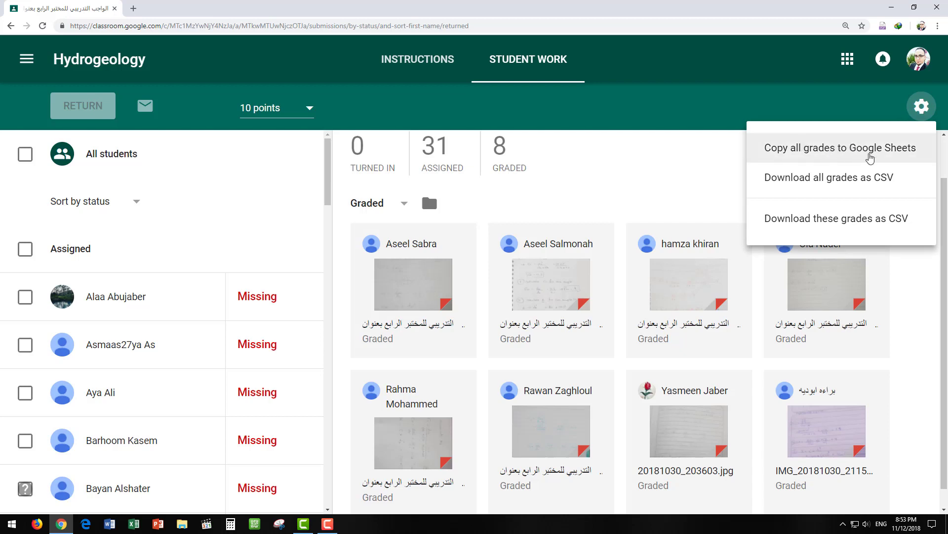
pyautogui.click(848, 156)
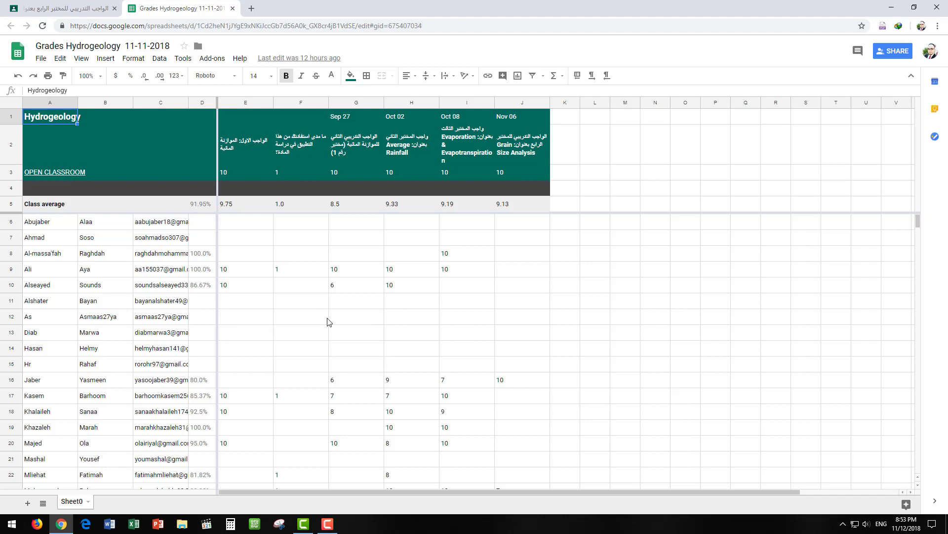
# - Scroll through the exported Hydrogeology grades and the 91.95% class average
pyautogui.scroll(-5, 324, 319)
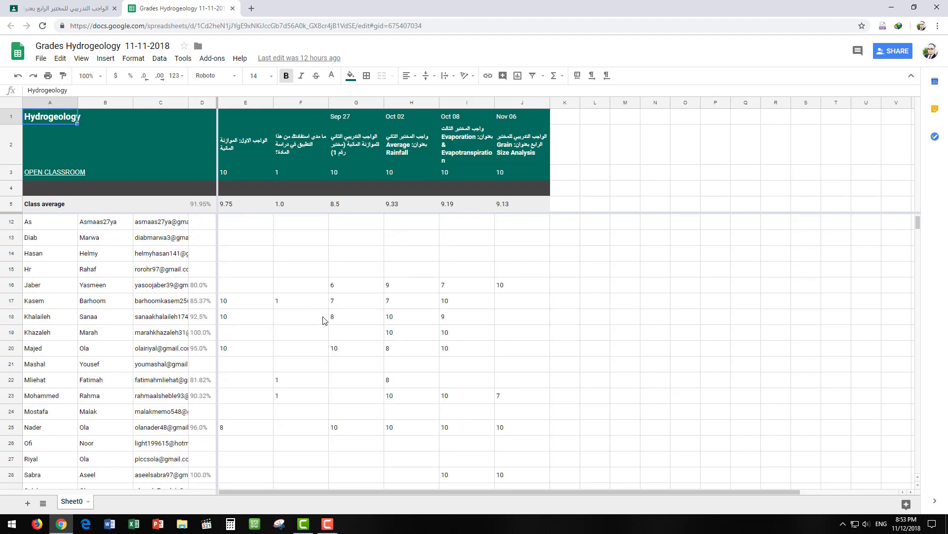
pyautogui.scroll(-6, 383, 340)
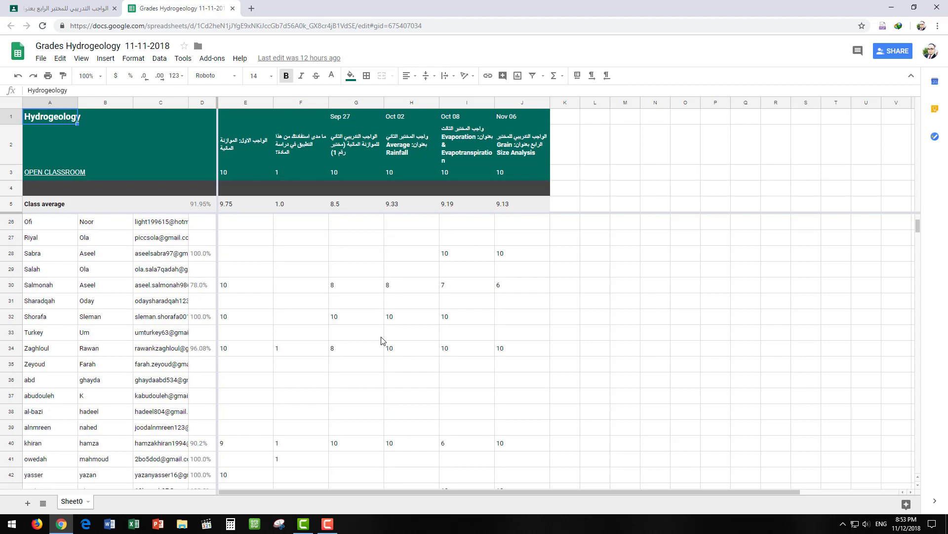
pyautogui.scroll(10, 372, 338)
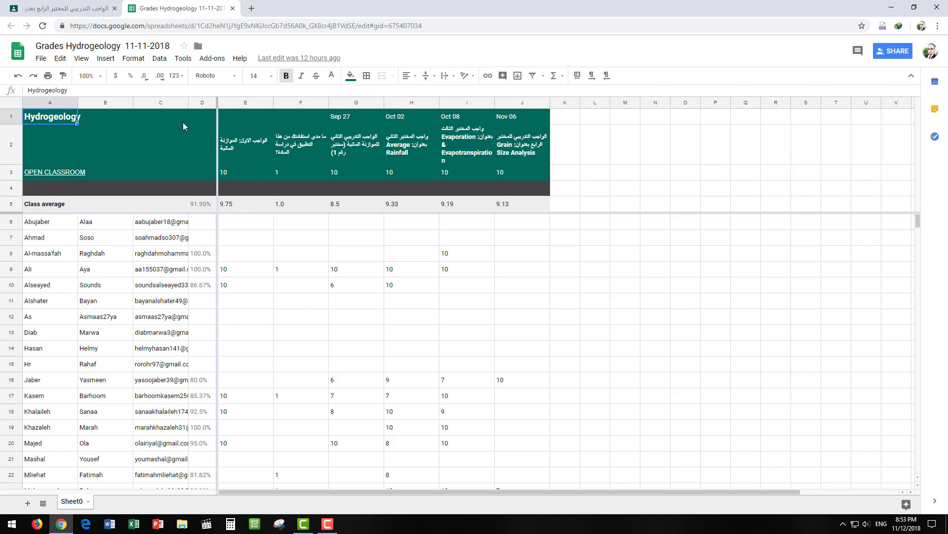
# - Download the grades spreadsheet as an Excel file, then close the spreadsheet
pyautogui.click(41, 58)
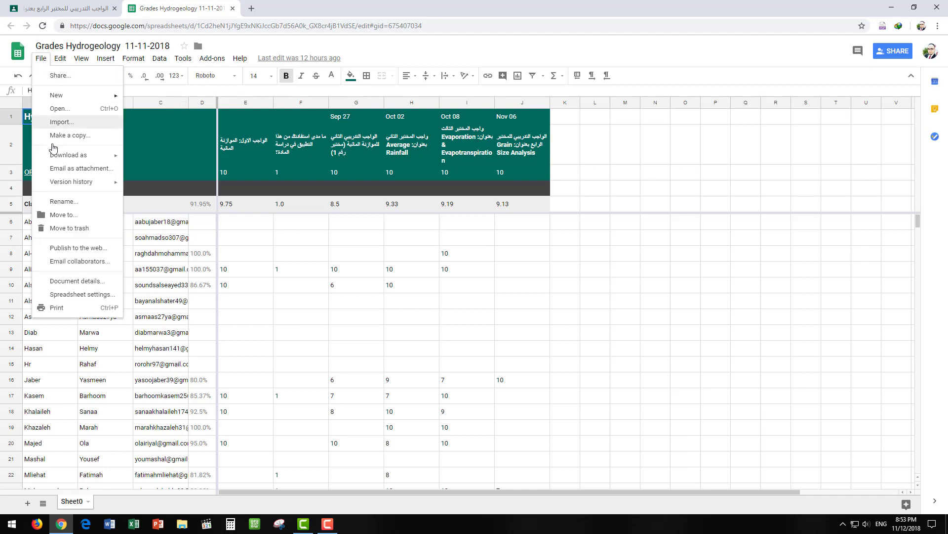
pyautogui.moveTo(78, 155)
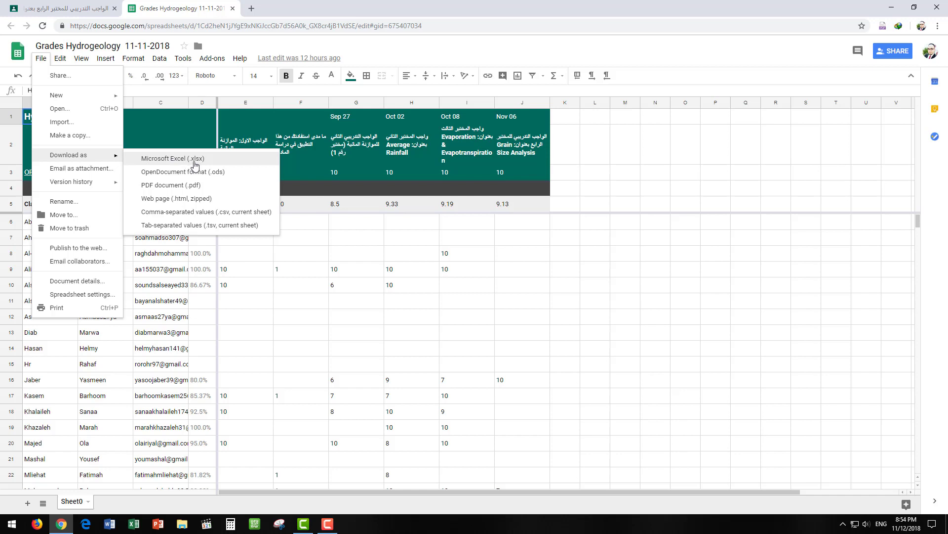
pyautogui.click(232, 158)
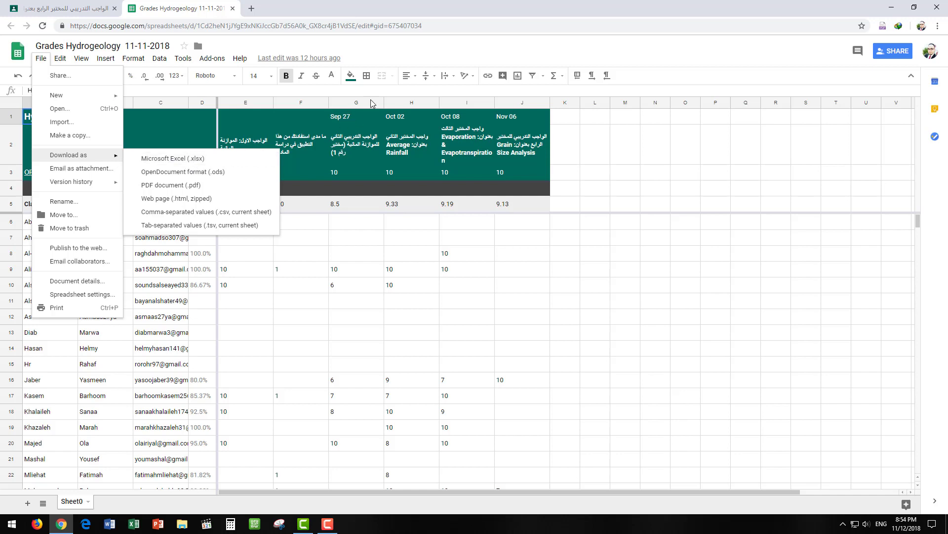
pyautogui.click(233, 8)
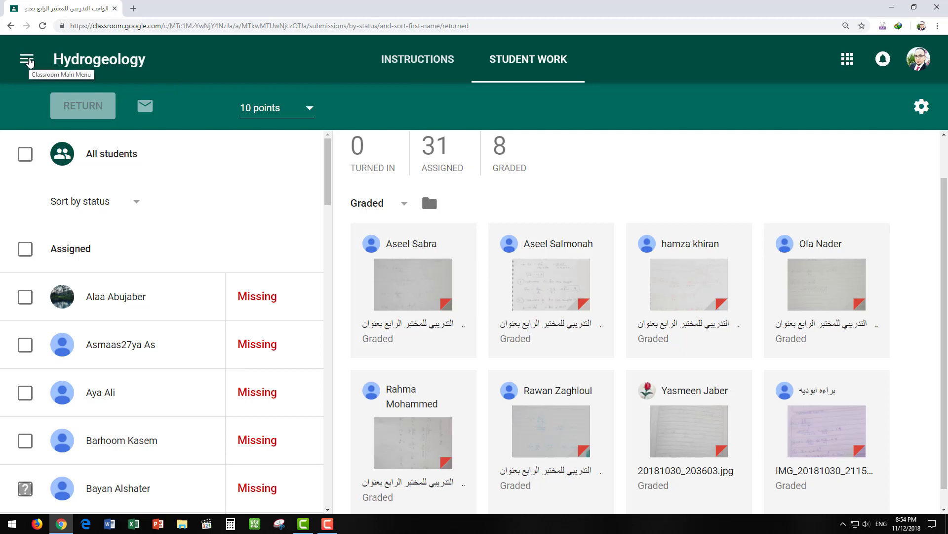
# - Switch to the Geographic Information Systems (GIS) class stream from the navigation drawer
pyautogui.click(29, 60)
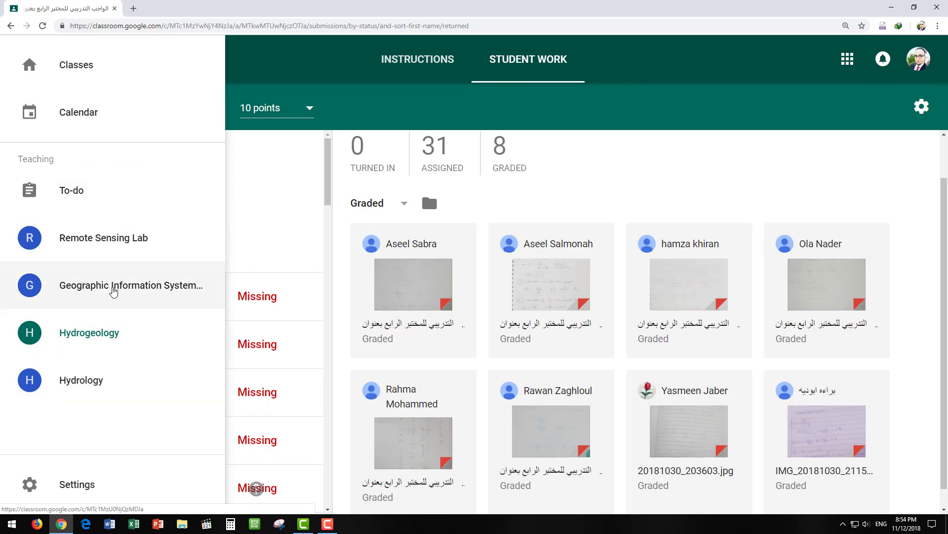
pyautogui.click(113, 290)
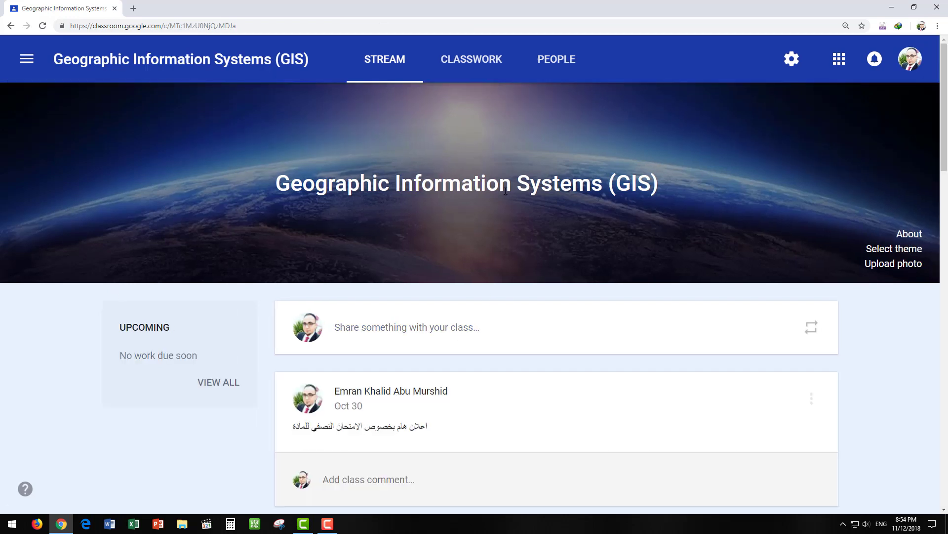
pyautogui.click(26, 59)
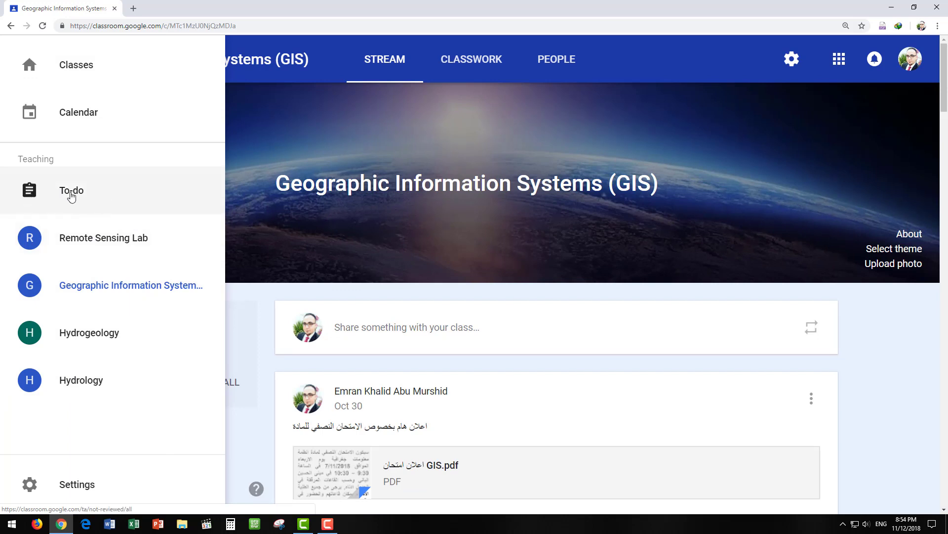
# - Look through the To-do review list and open the Hydrogeology question's 4 turned-in answers
pyautogui.click(72, 196)
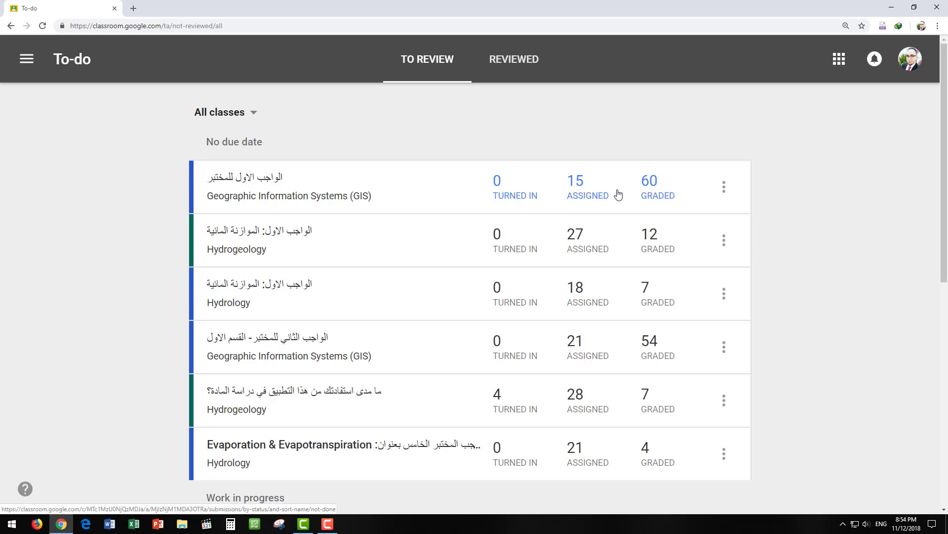
pyautogui.scroll(-2, 498, 297)
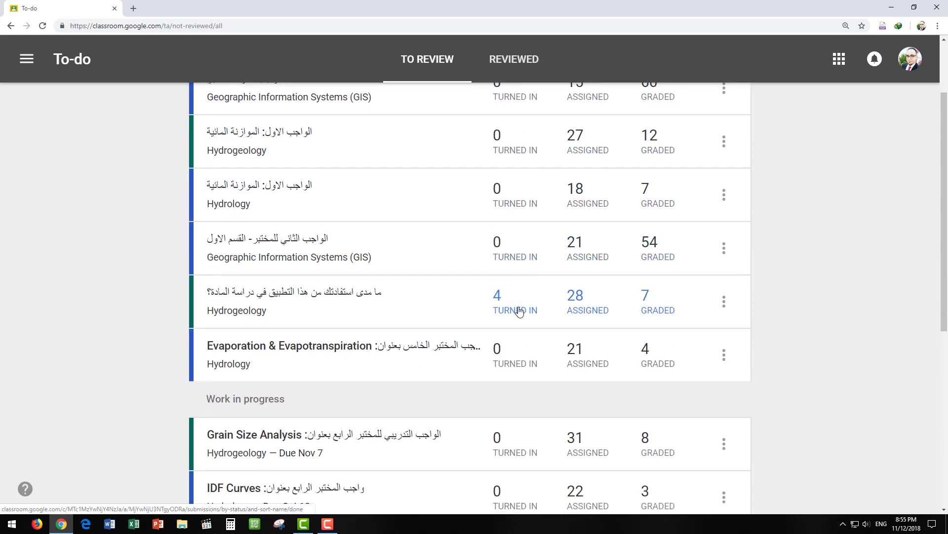
pyautogui.scroll(-7, 494, 321)
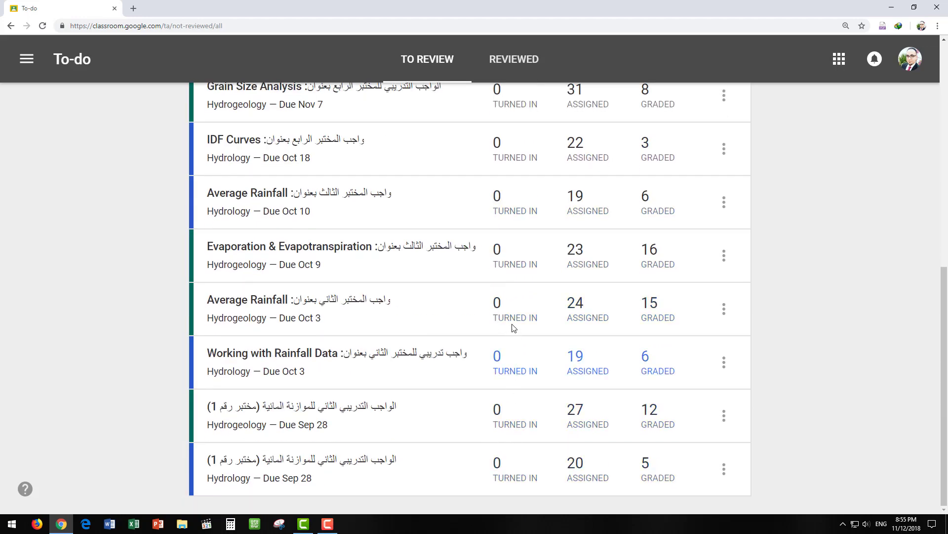
pyautogui.scroll(1, 506, 267)
pyautogui.scroll(5, 505, 267)
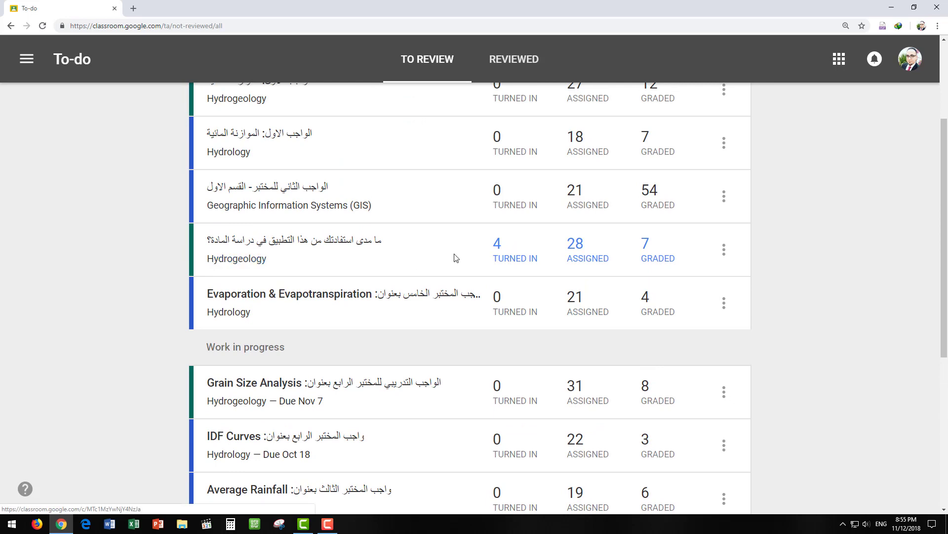
pyautogui.click(508, 258)
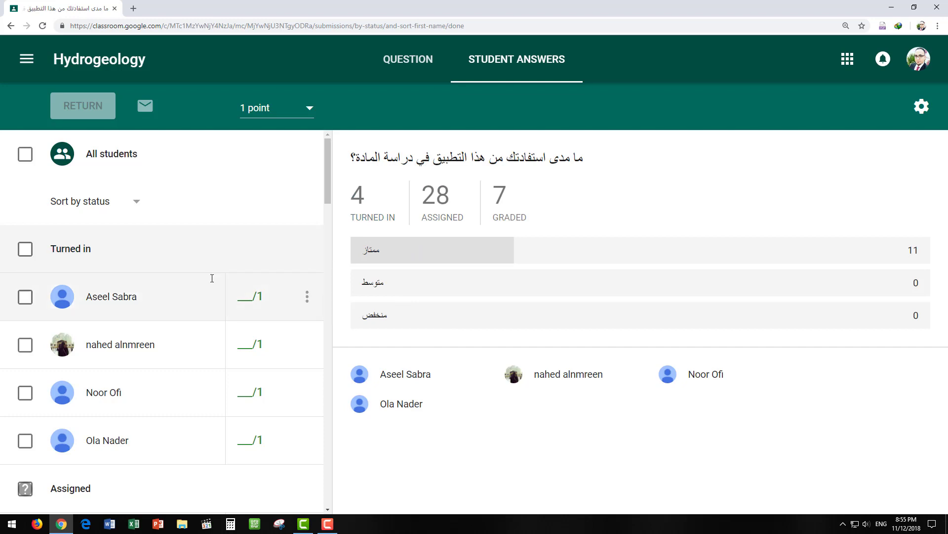
# - Grade each of the four turned-in answers 1/1
pyautogui.click(244, 292)
pyautogui.write('1')
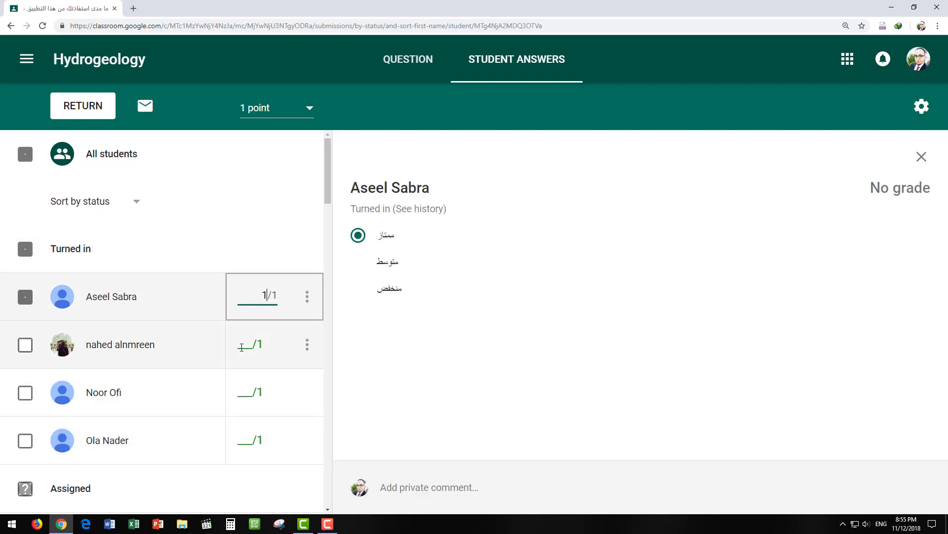
pyautogui.click(246, 343)
pyautogui.write('1')
pyautogui.click(245, 391)
pyautogui.write('1')
pyautogui.click(245, 437)
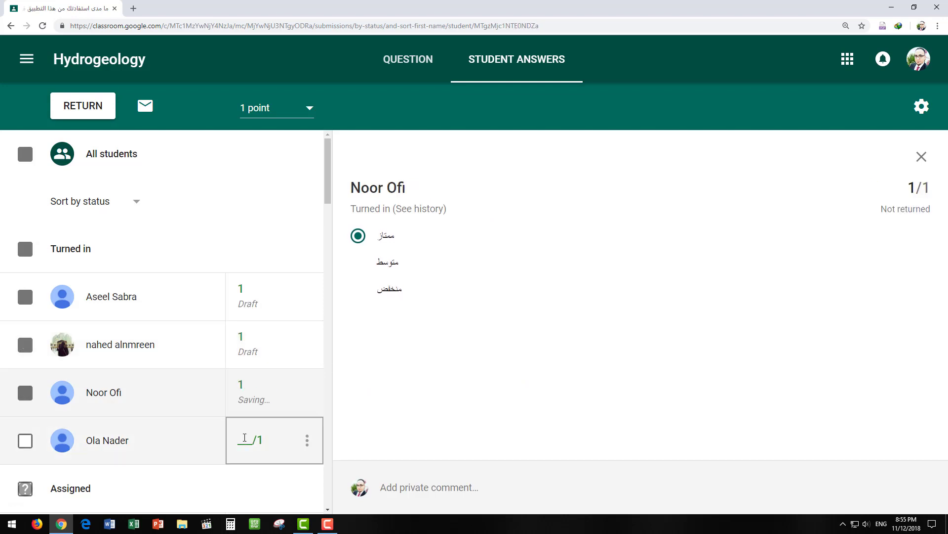
pyautogui.write('1')
pyautogui.press('Return')
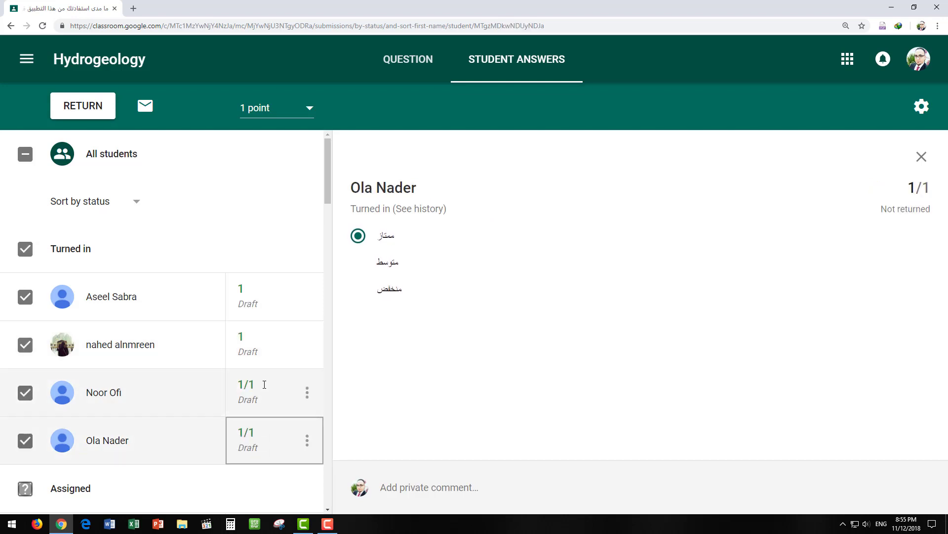
# - Return the four graded answers to the students
pyautogui.click(91, 109)
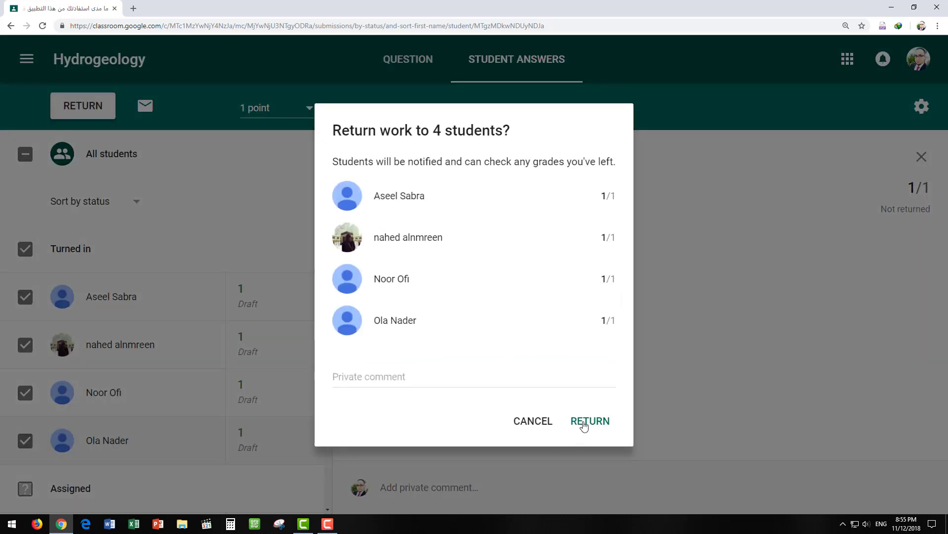
pyautogui.click(583, 423)
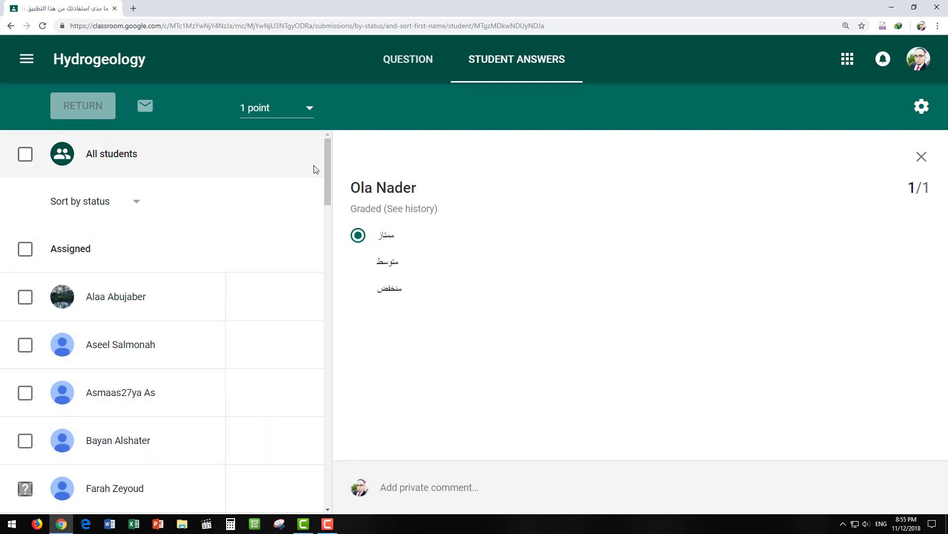
pyautogui.click(27, 59)
# - Reopen the To-do list and check that every assignment shows 0 turned in
pyautogui.click(56, 192)
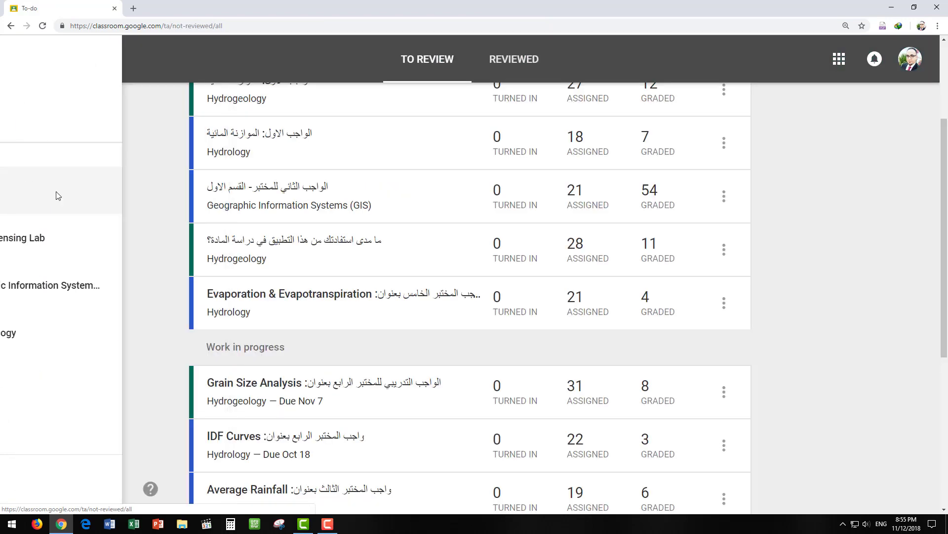
pyautogui.scroll(-7, 498, 309)
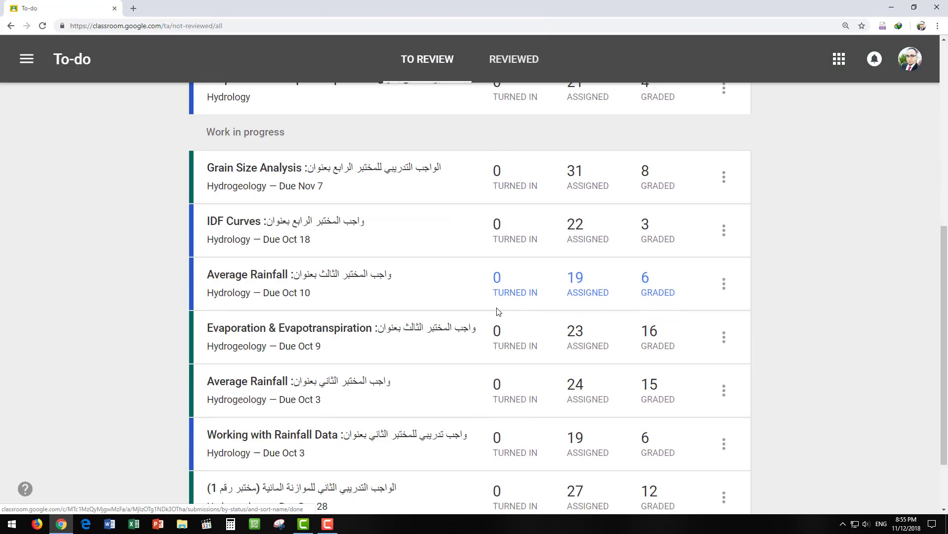
pyautogui.scroll(-3, 498, 311)
pyautogui.scroll(7, 292, 326)
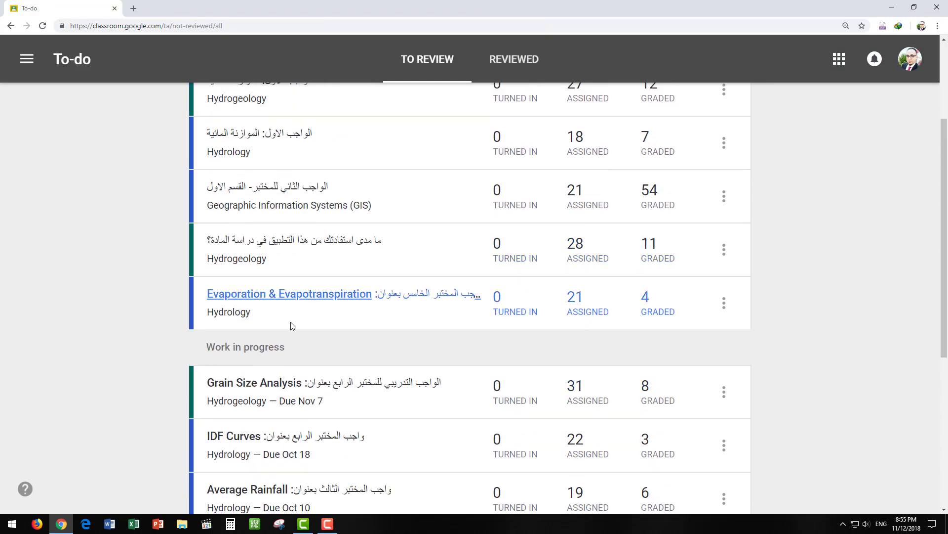
pyautogui.scroll(1, 496, 261)
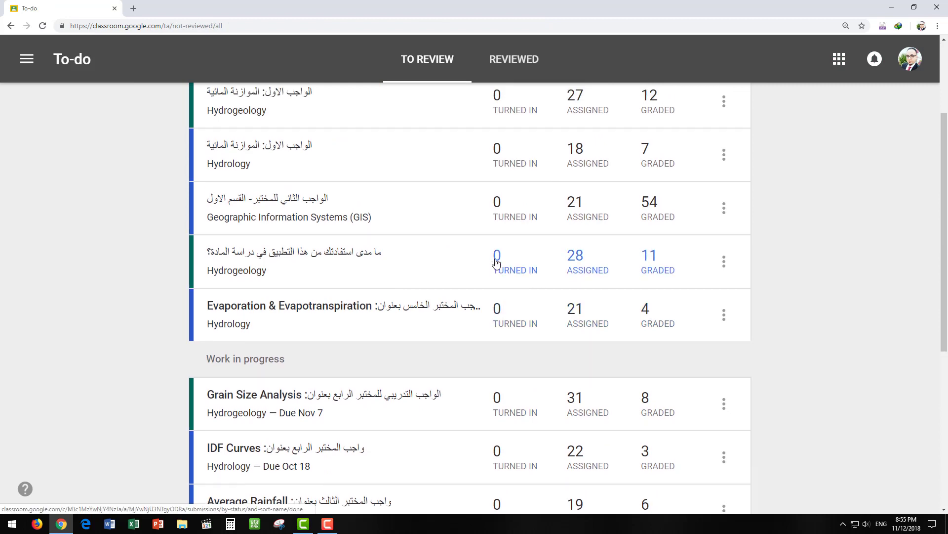
pyautogui.scroll(3, 497, 263)
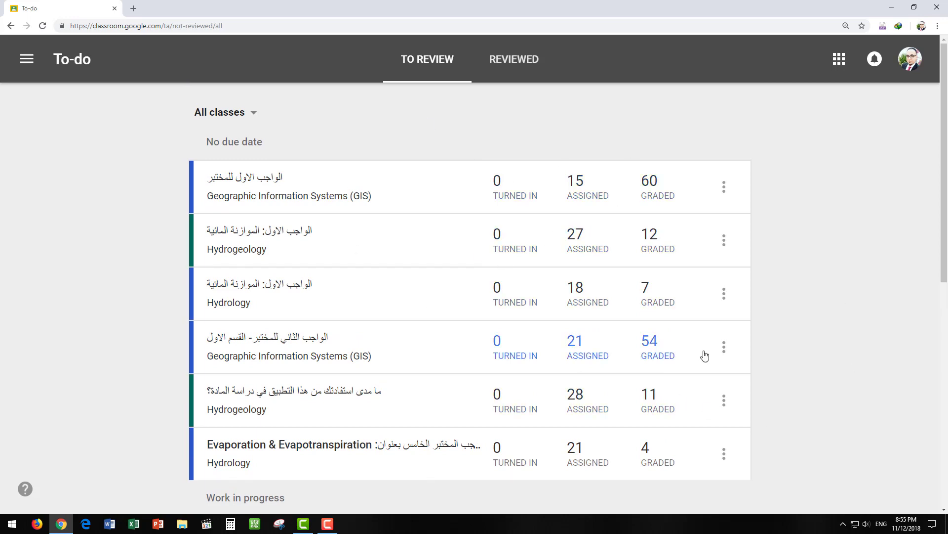
pyautogui.scroll(-4, 489, 321)
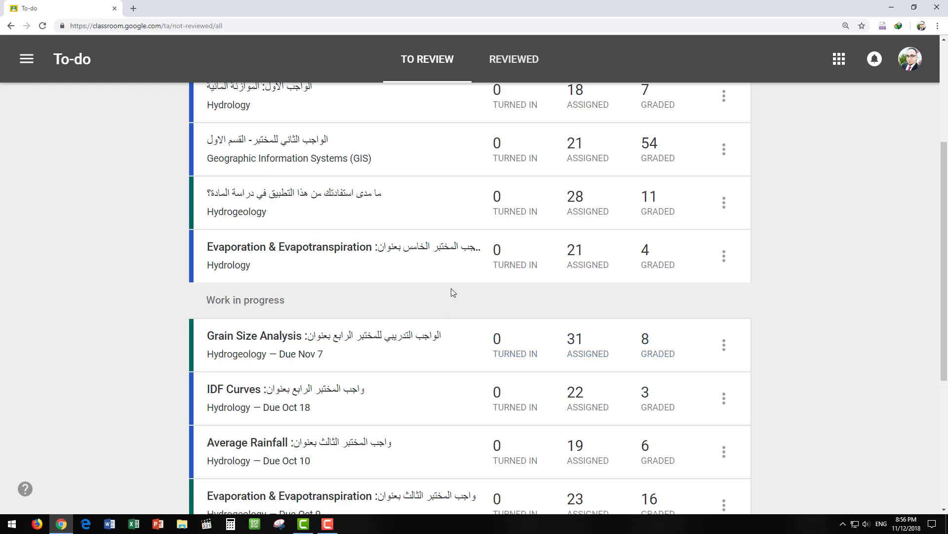
pyautogui.scroll(4, 423, 284)
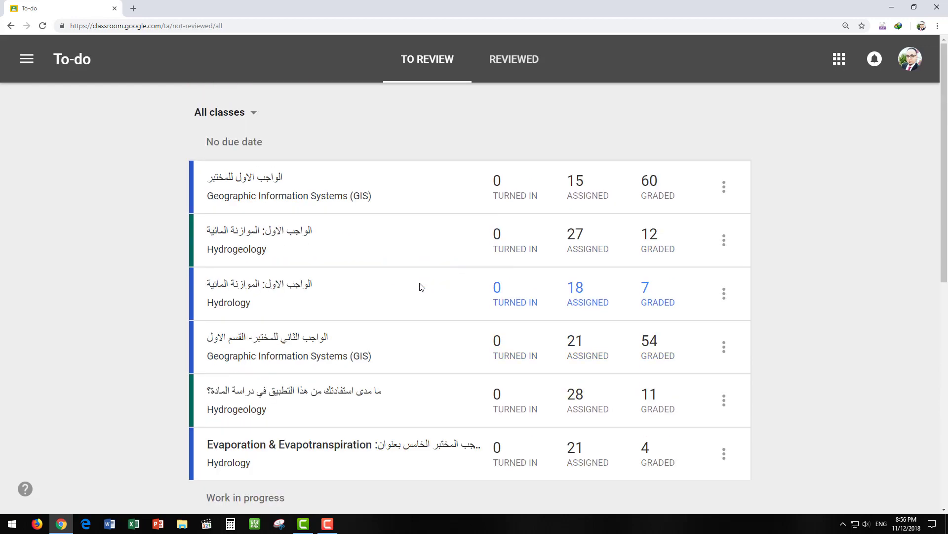
pyautogui.click(28, 60)
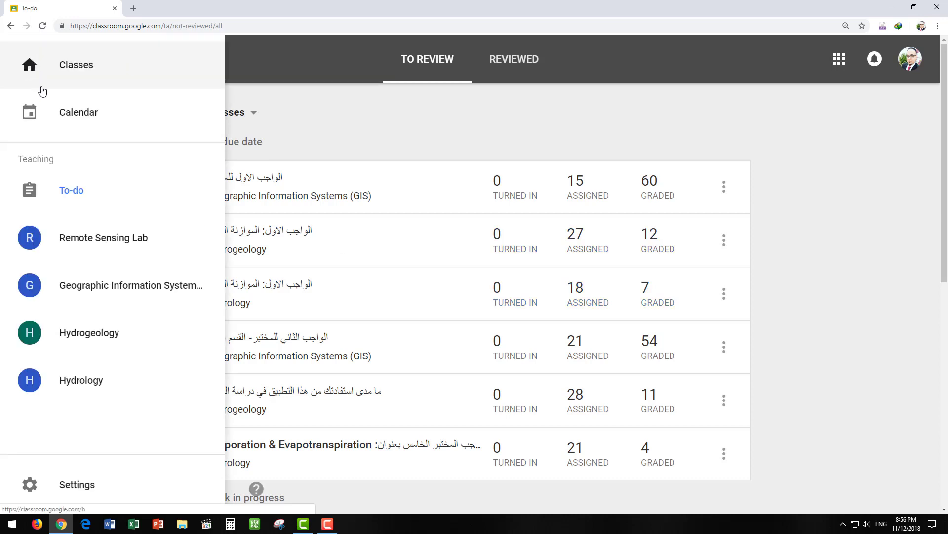
# - Go to the Classes home page listing the four classes with student counts
pyautogui.click(71, 77)
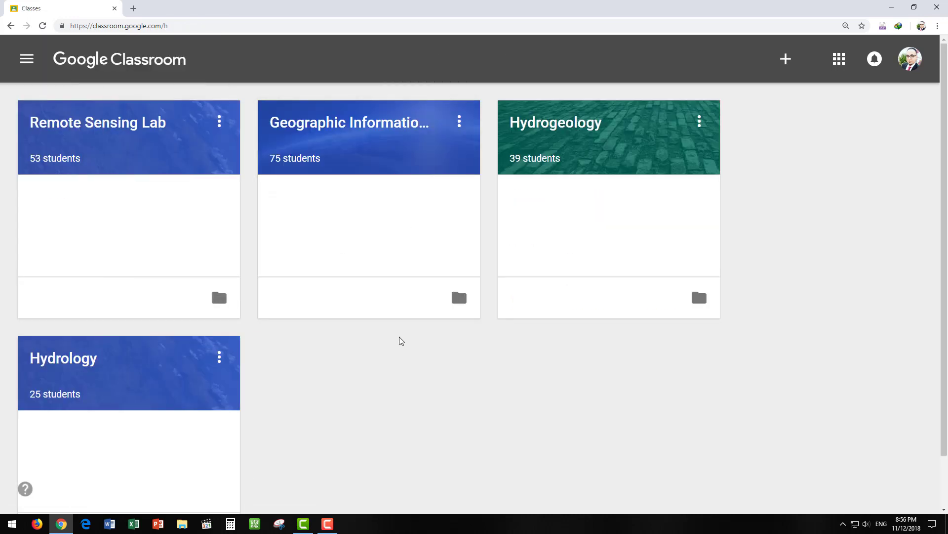